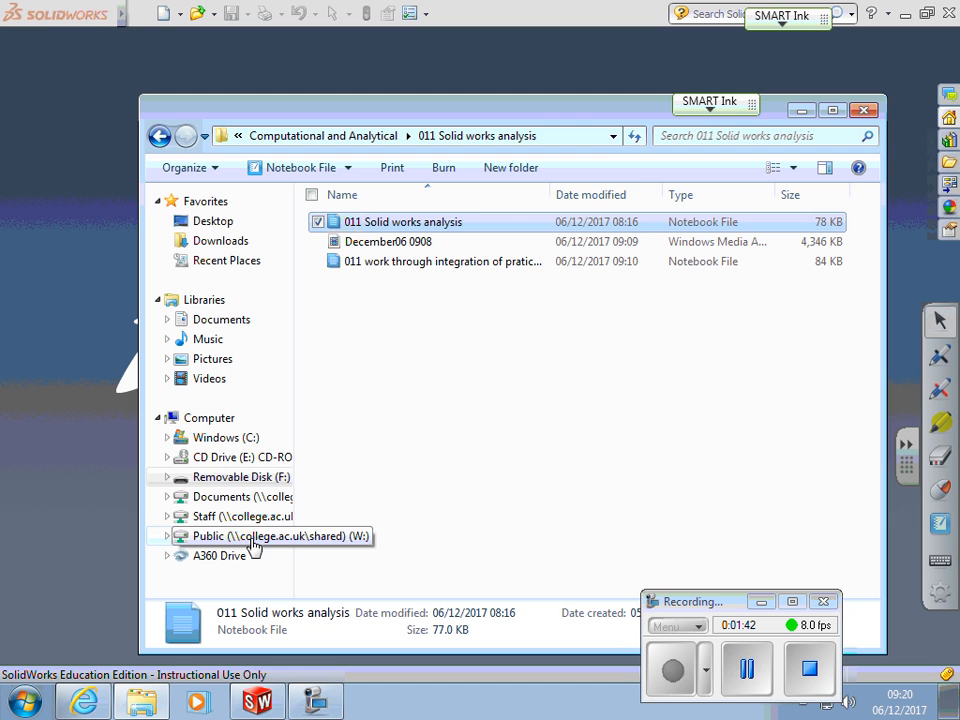
Try to open the shared Public network drive (W:).
{"action": "left_click", "coordinate": [253, 542]}
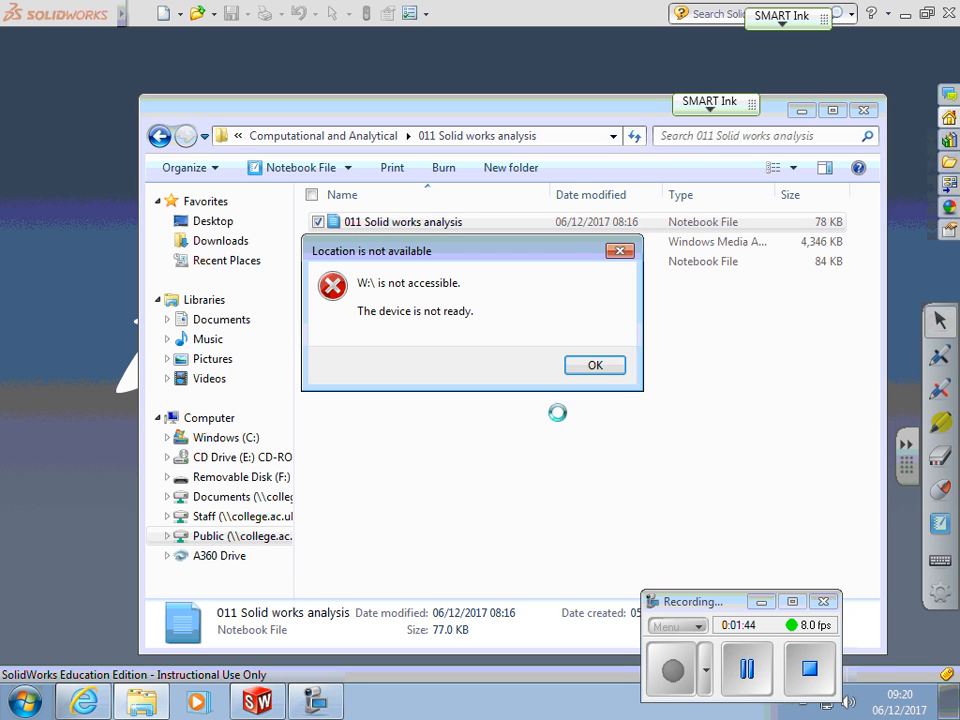
{"action": "left_click", "coordinate": [596, 366]}
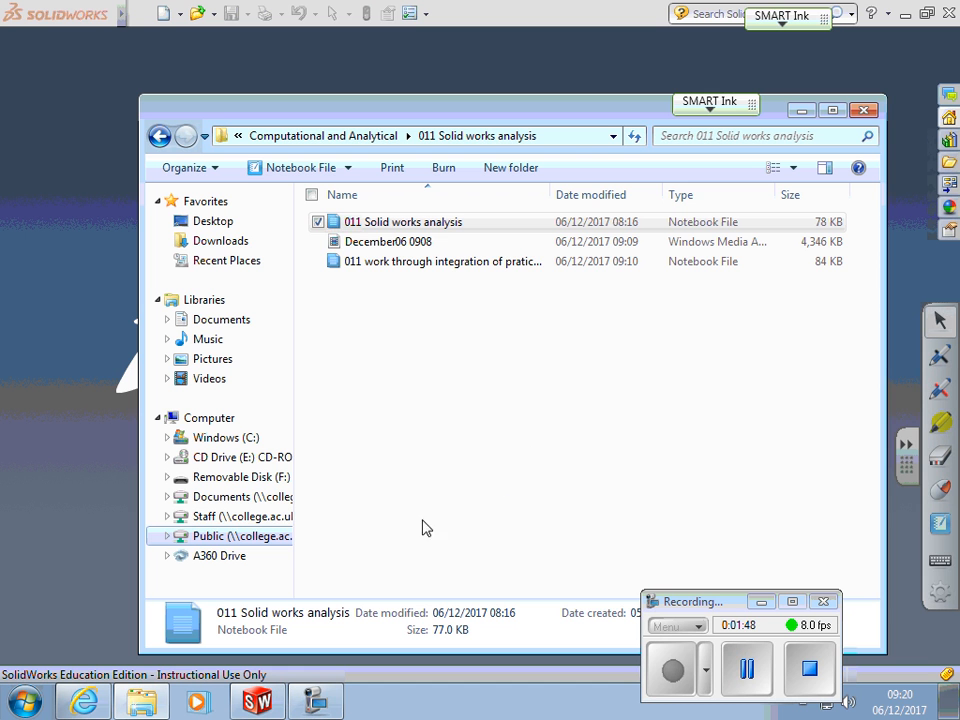
{"action": "left_click", "coordinate": [229, 540]}
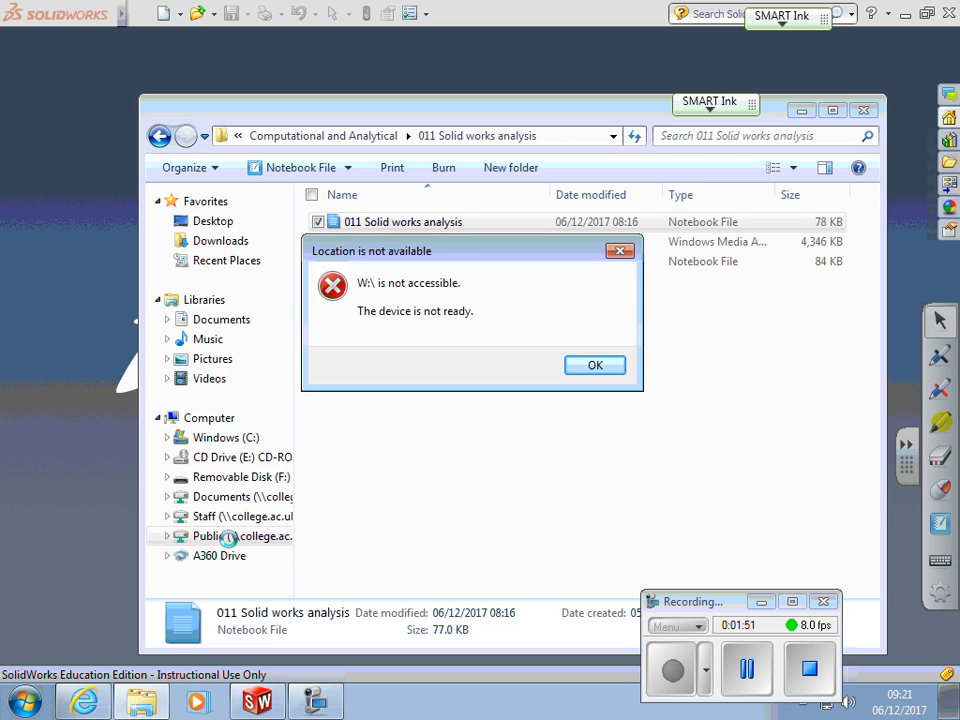
{"action": "left_click", "coordinate": [600, 367]}
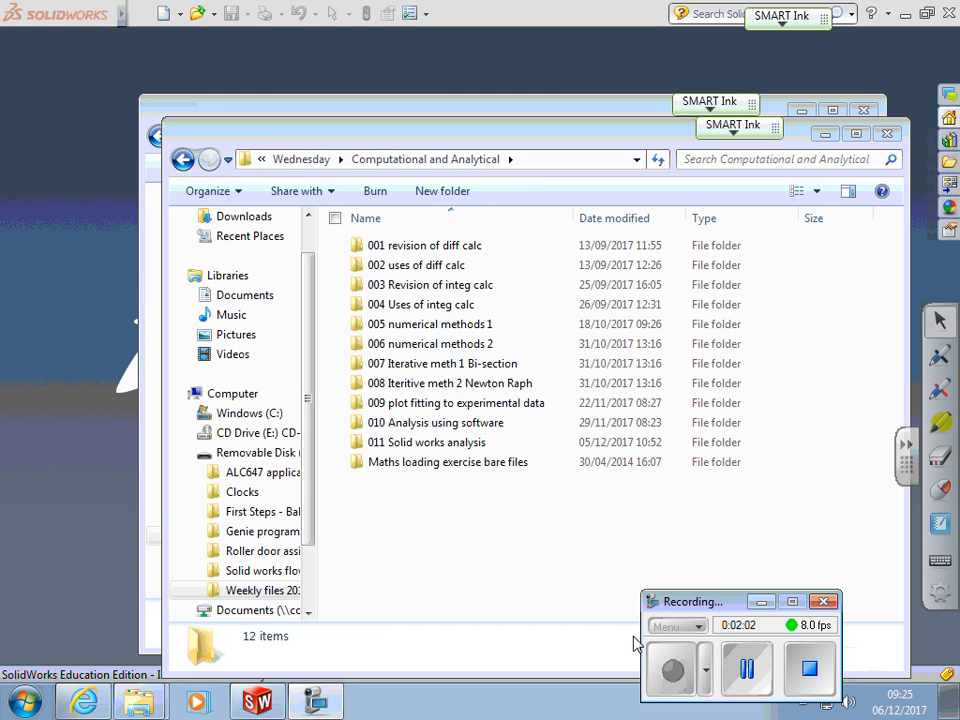
Open the assembly "assembly no webs" from the "Maths loading exercise bare files" folder.
{"action": "double_click", "coordinate": [414, 464]}
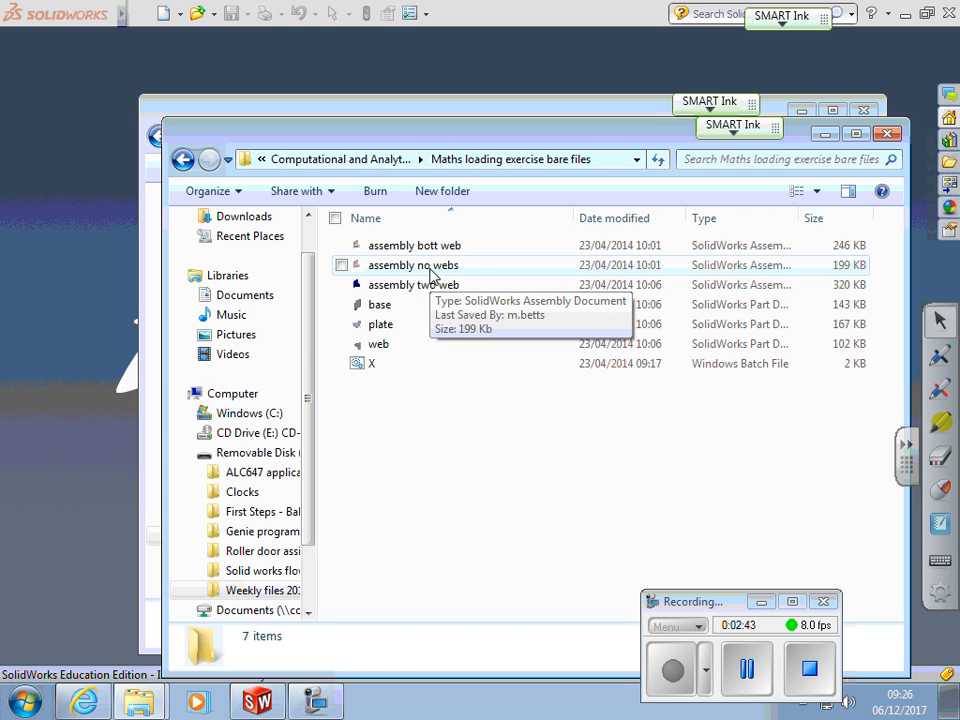
{"action": "left_click", "coordinate": [431, 266]}
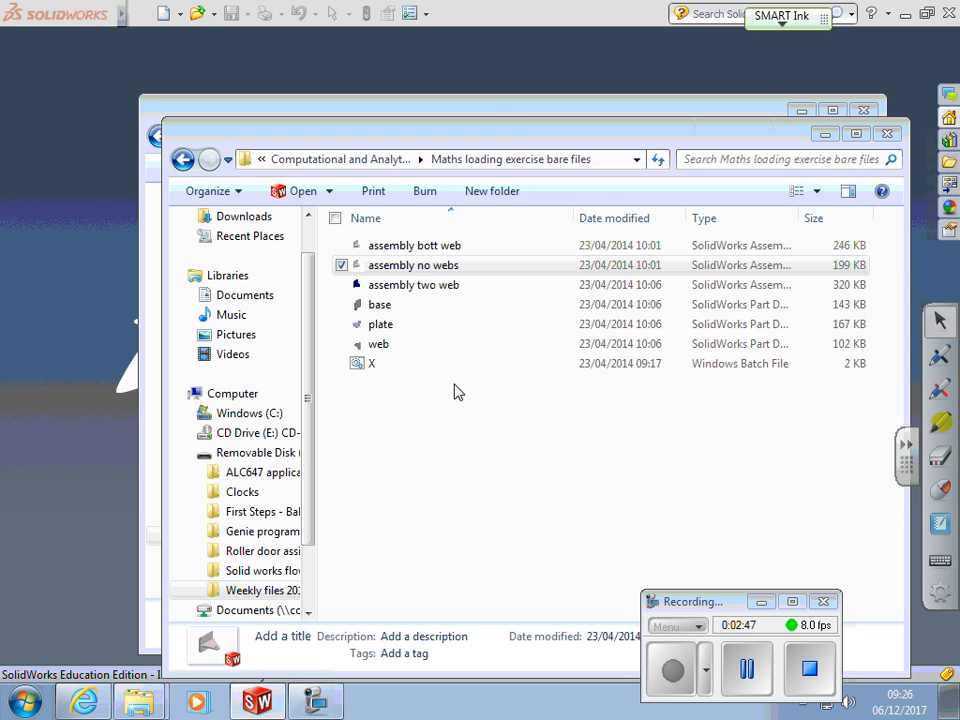
{"action": "key", "text": "Return"}
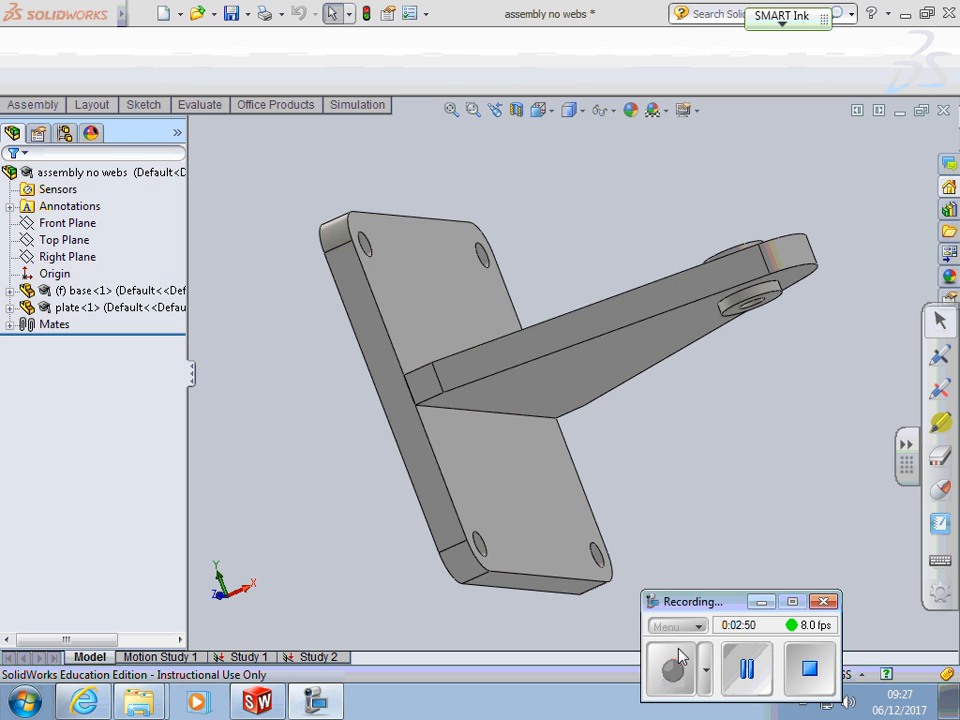
Examine the bracket's base, plate and boss from several sides, finishing in the isometric view.
{"action": "middle_click_drag", "start_coordinate": [717, 452], "coordinate": [716, 565]}
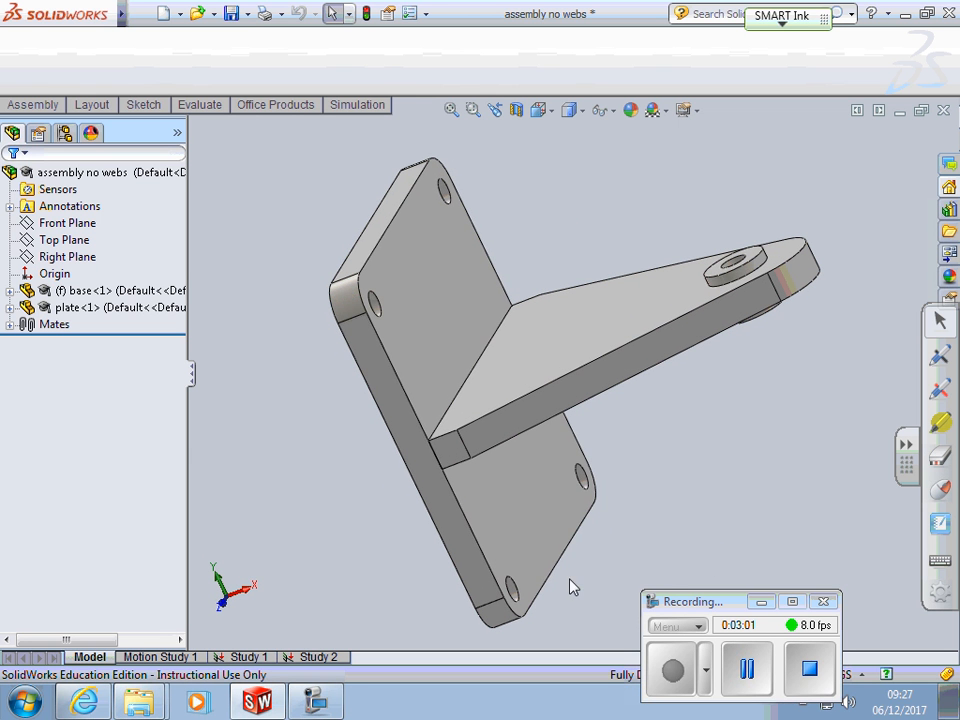
{"action": "left_click", "coordinate": [516, 490]}
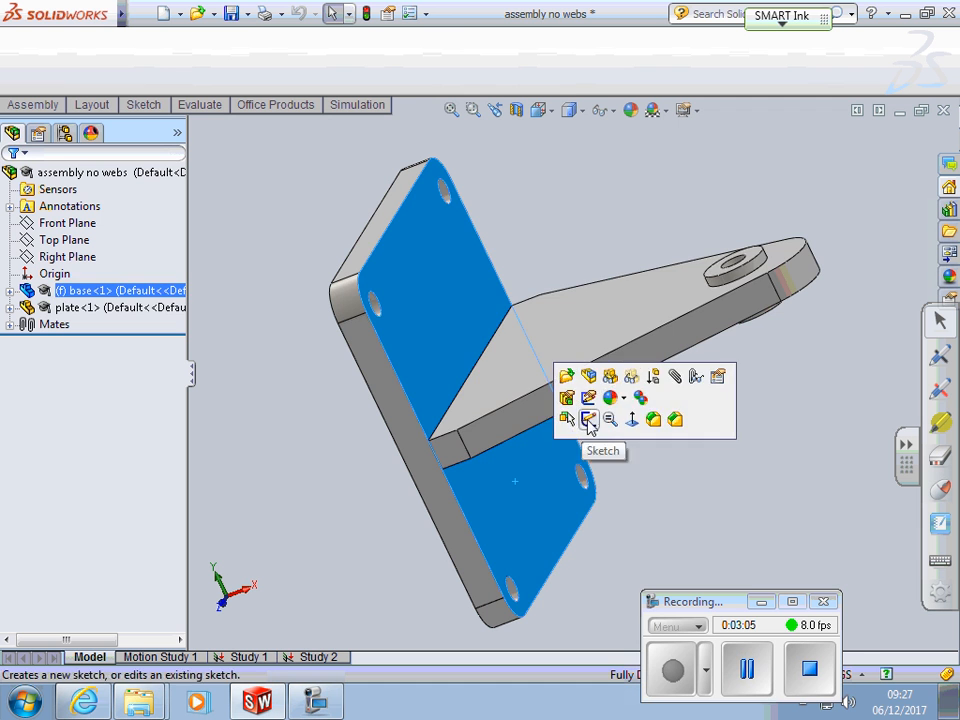
{"action": "left_click", "coordinate": [624, 334]}
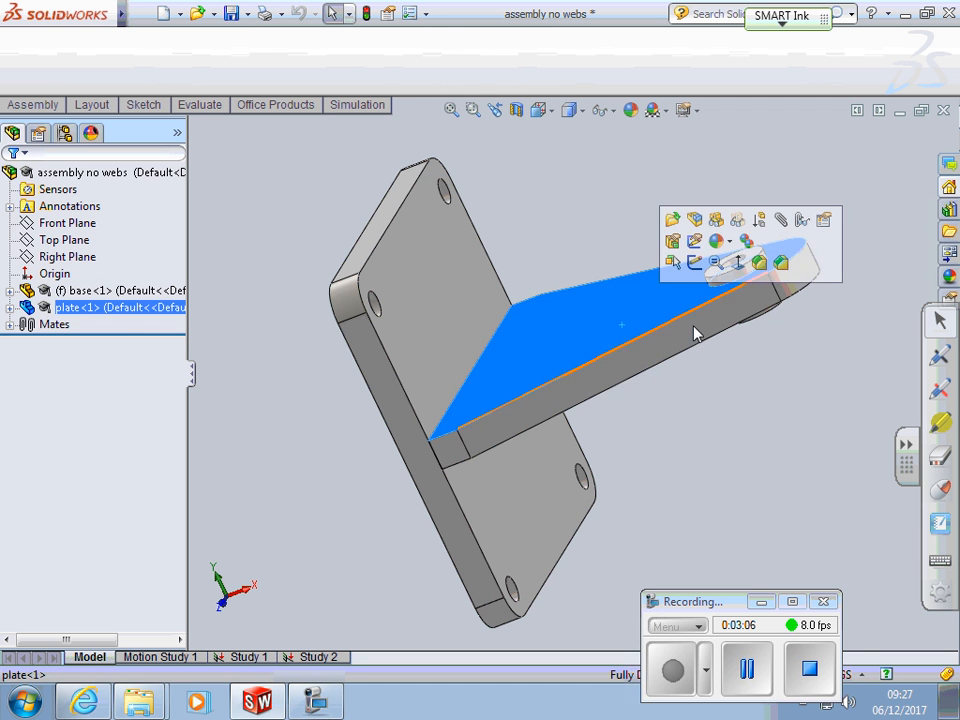
{"action": "left_click", "coordinate": [800, 436]}
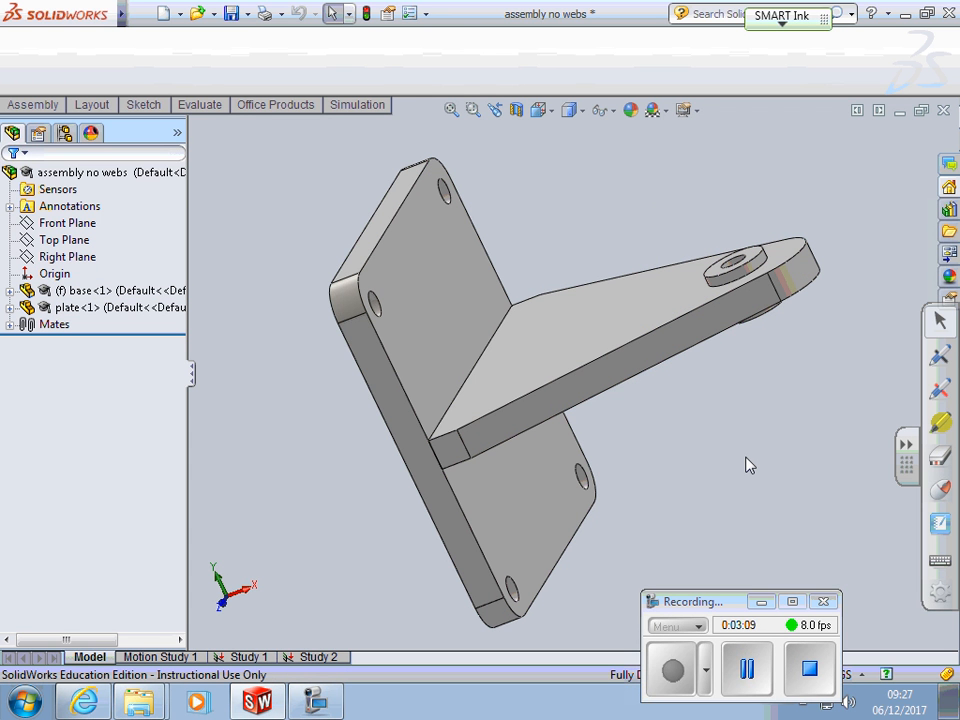
{"action": "left_click", "coordinate": [716, 276]}
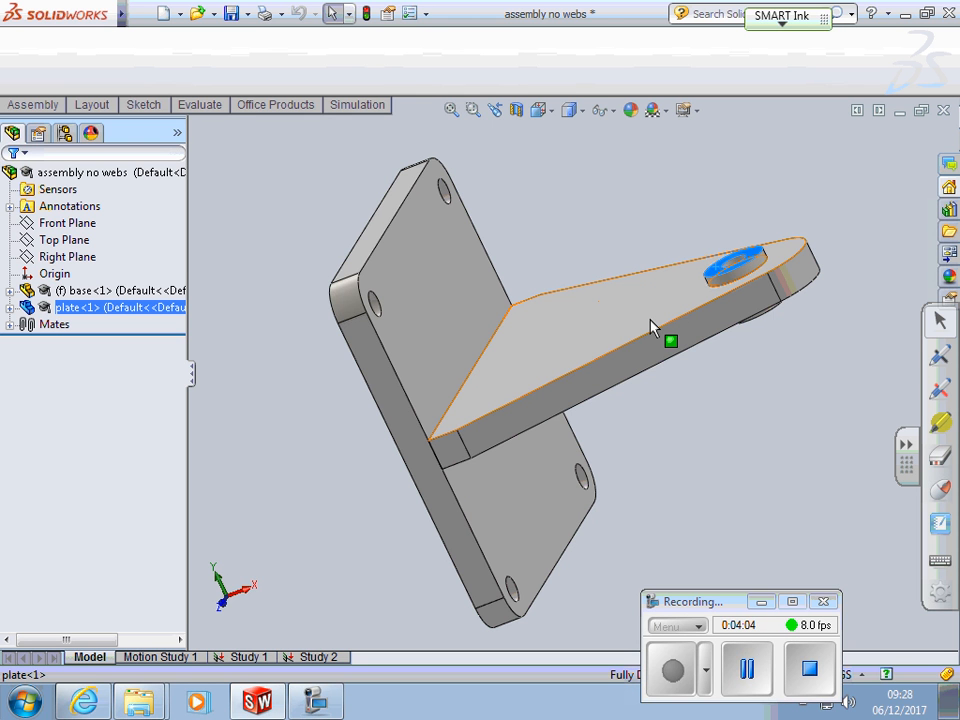
{"action": "left_click", "coordinate": [746, 672]}
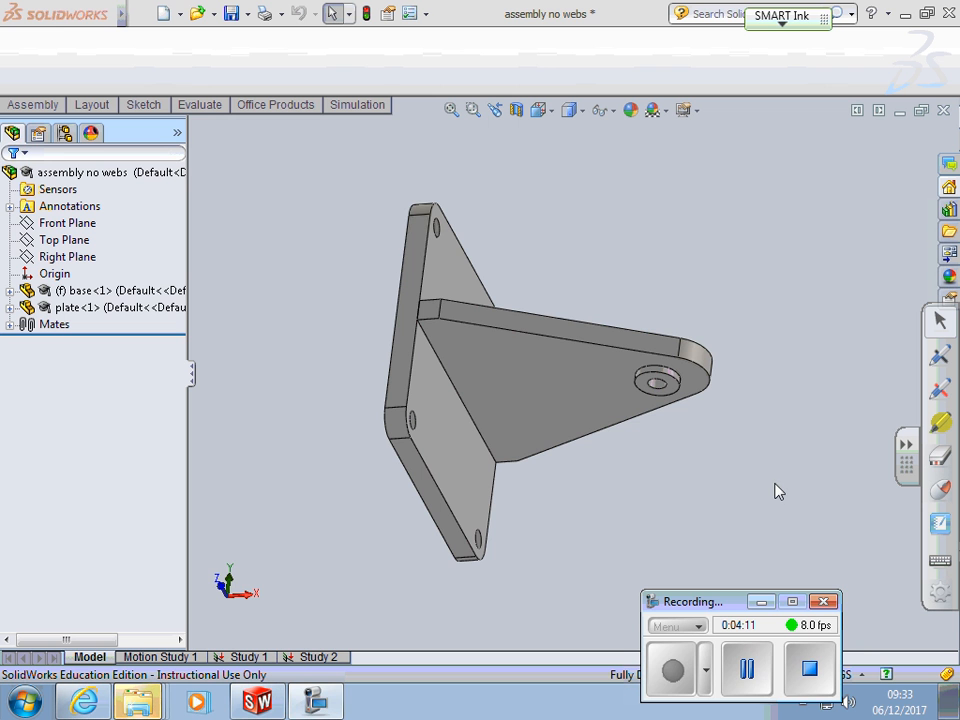
{"action": "middle_click_drag", "start_coordinate": [688, 463], "coordinate": [868, 285]}
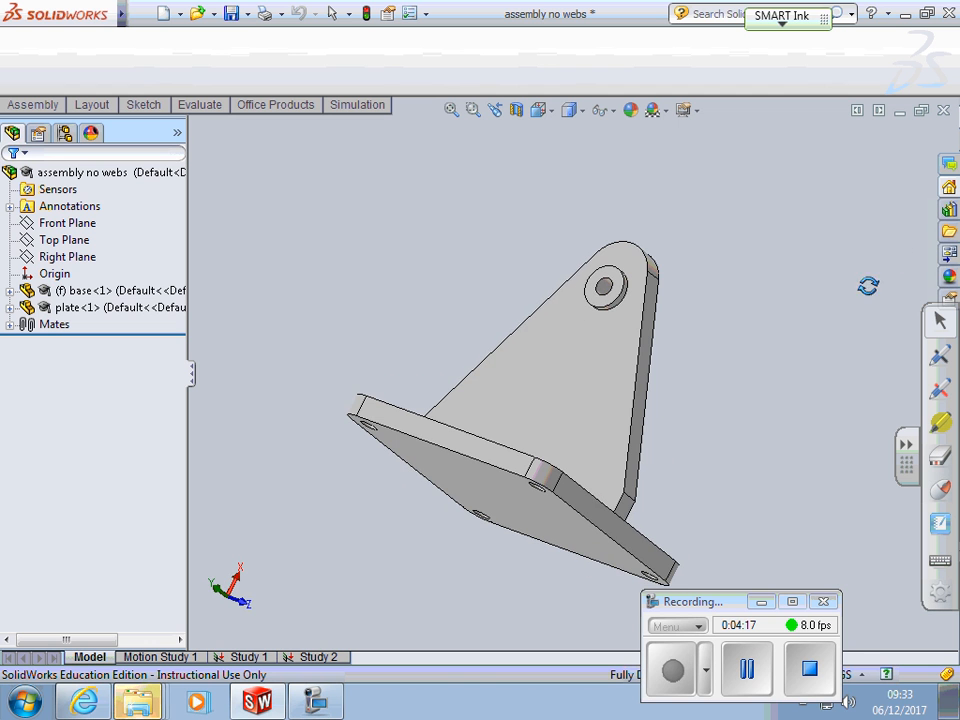
{"action": "left_click", "coordinate": [553, 112]}
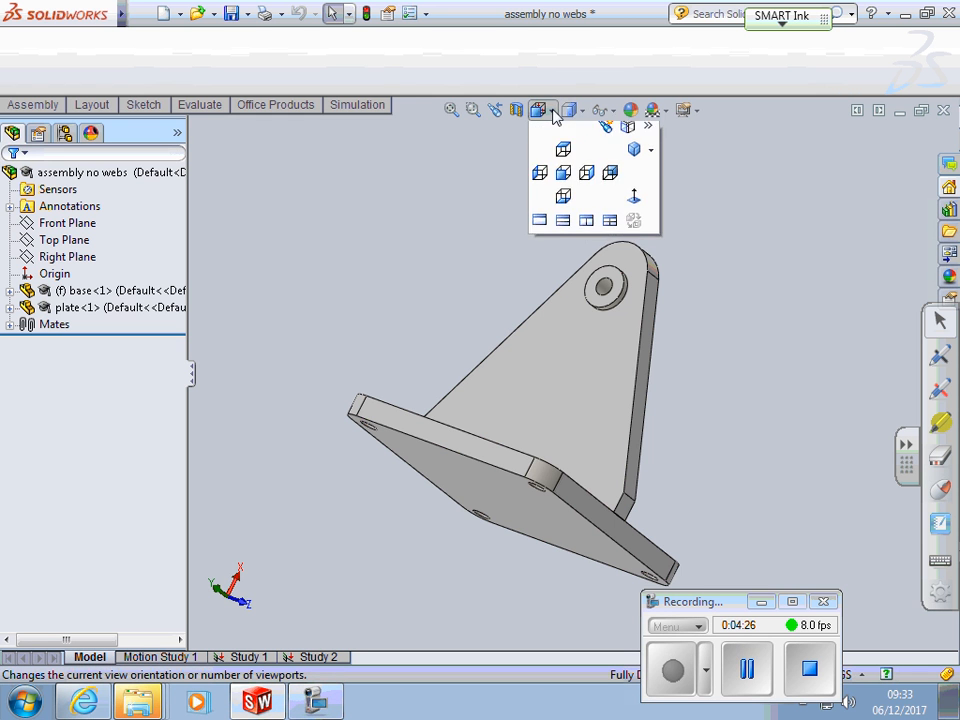
{"action": "left_click", "coordinate": [553, 112]}
{"action": "left_click", "coordinate": [553, 112]}
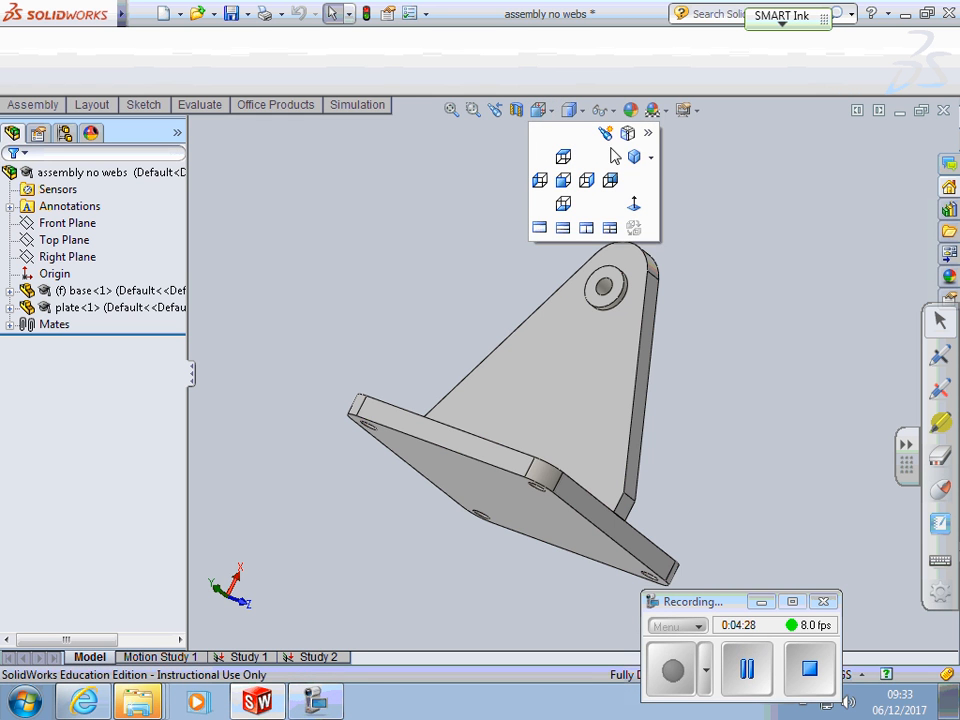
{"action": "left_click", "coordinate": [635, 158]}
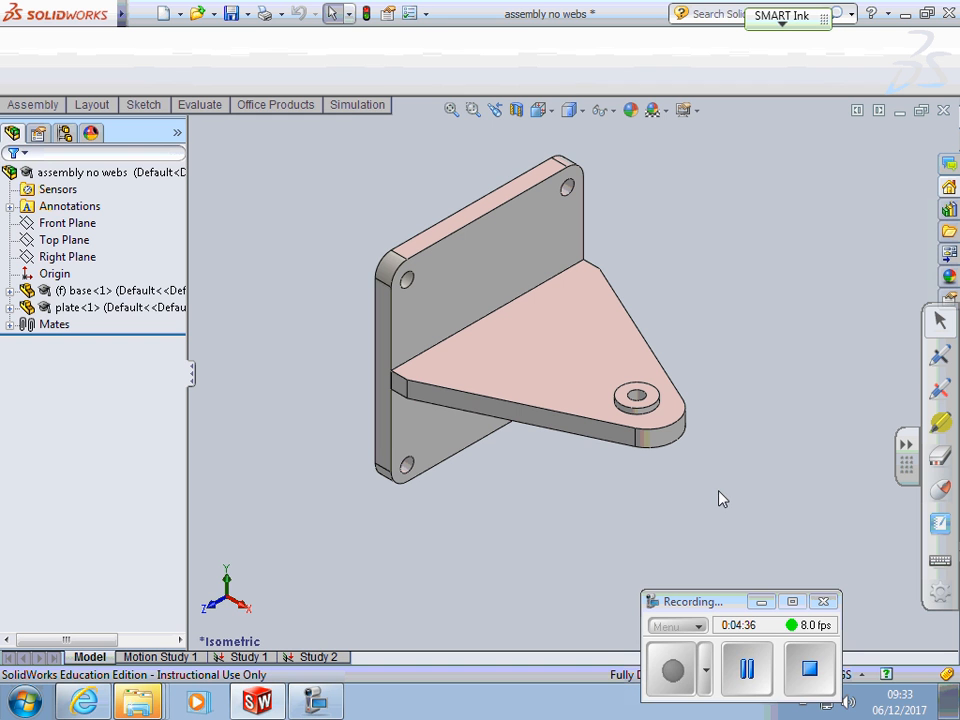
Create a new static simulation study for the bracket assembly.
{"action": "left_click", "coordinate": [355, 108]}
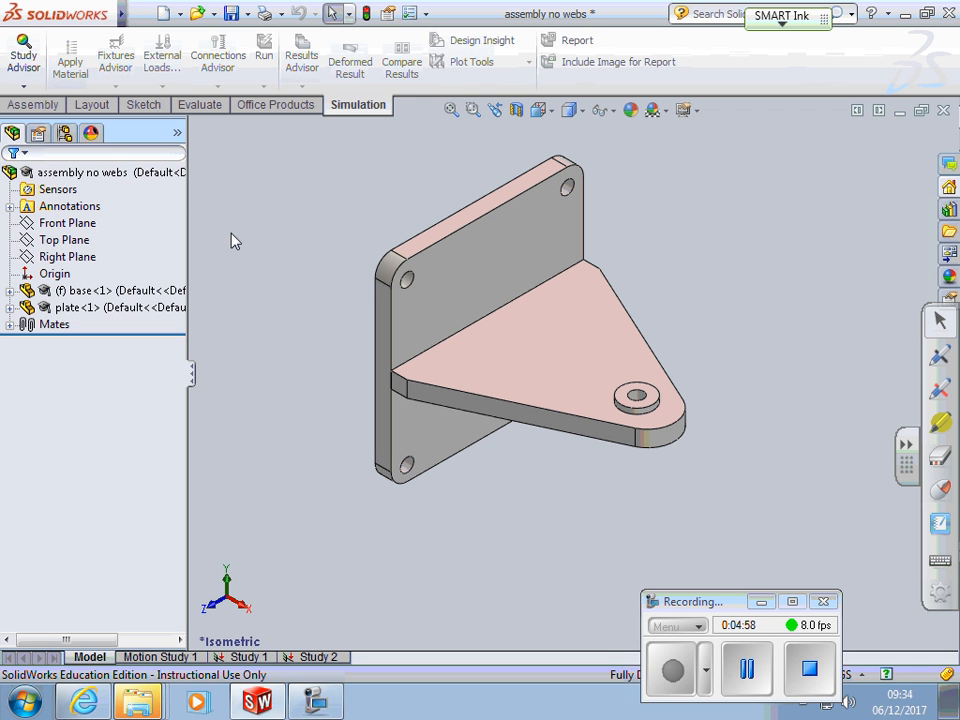
{"action": "left_click", "coordinate": [24, 87]}
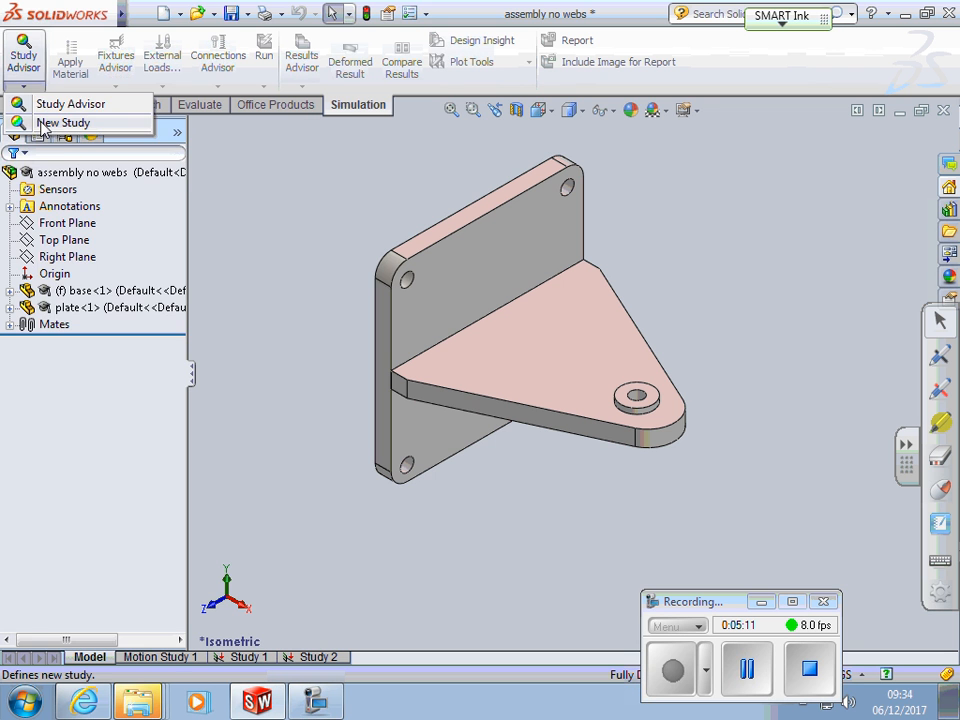
{"action": "left_click", "coordinate": [42, 123]}
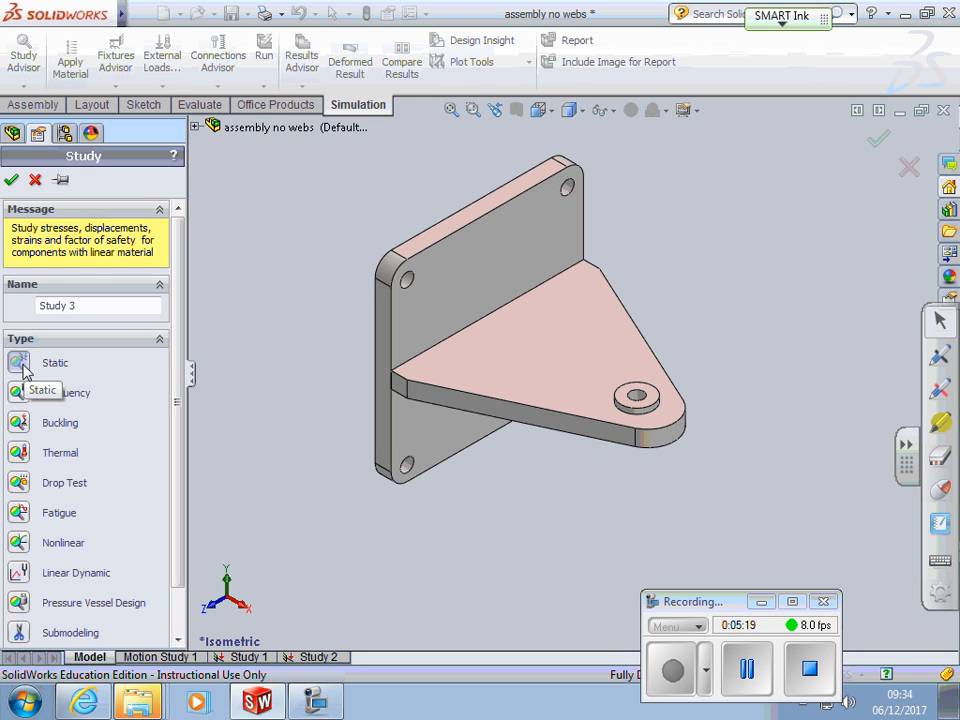
{"action": "left_click", "coordinate": [11, 180]}
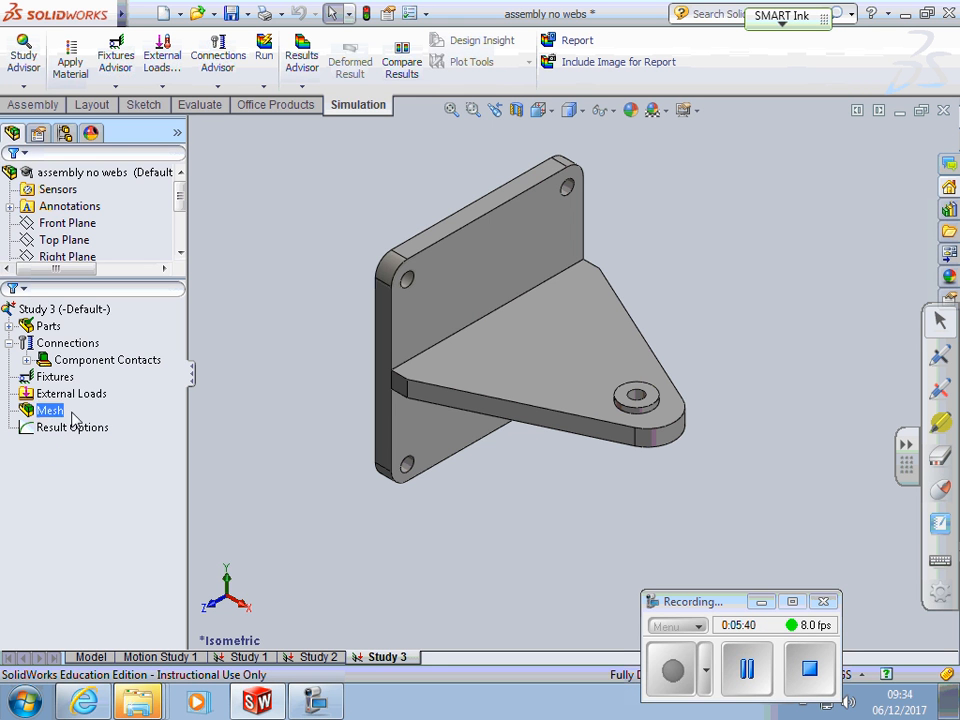
Add a Fixed Geometry fixture to the back face of the base and check the resulting fixture entry.
{"action": "left_click", "coordinate": [60, 380]}
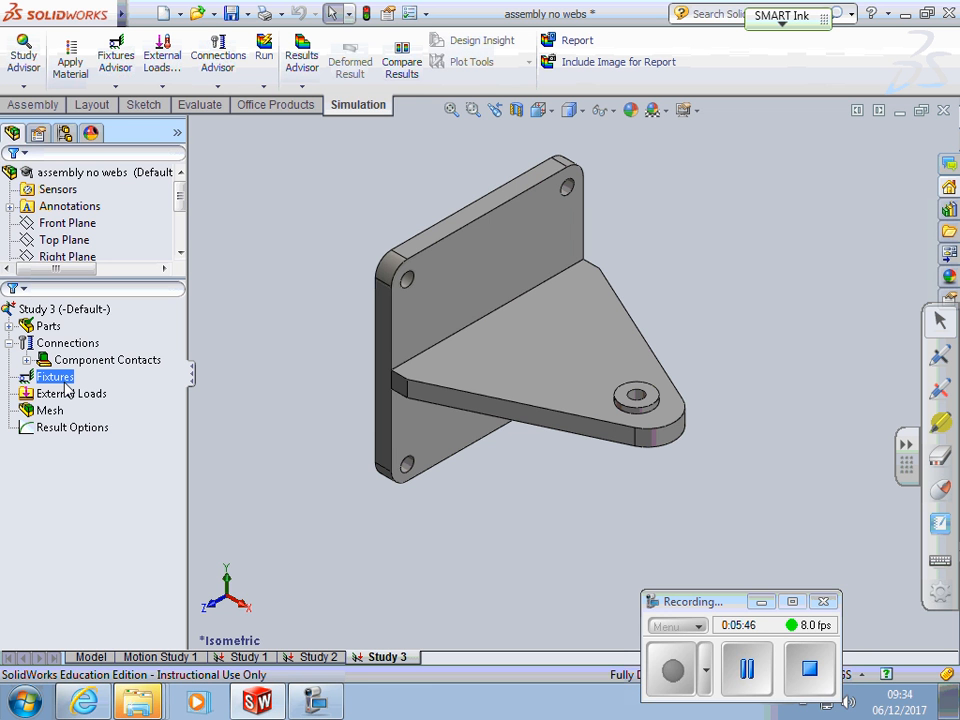
{"action": "left_click", "coordinate": [229, 443]}
{"action": "middle_click_drag", "start_coordinate": [229, 443], "coordinate": [327, 449]}
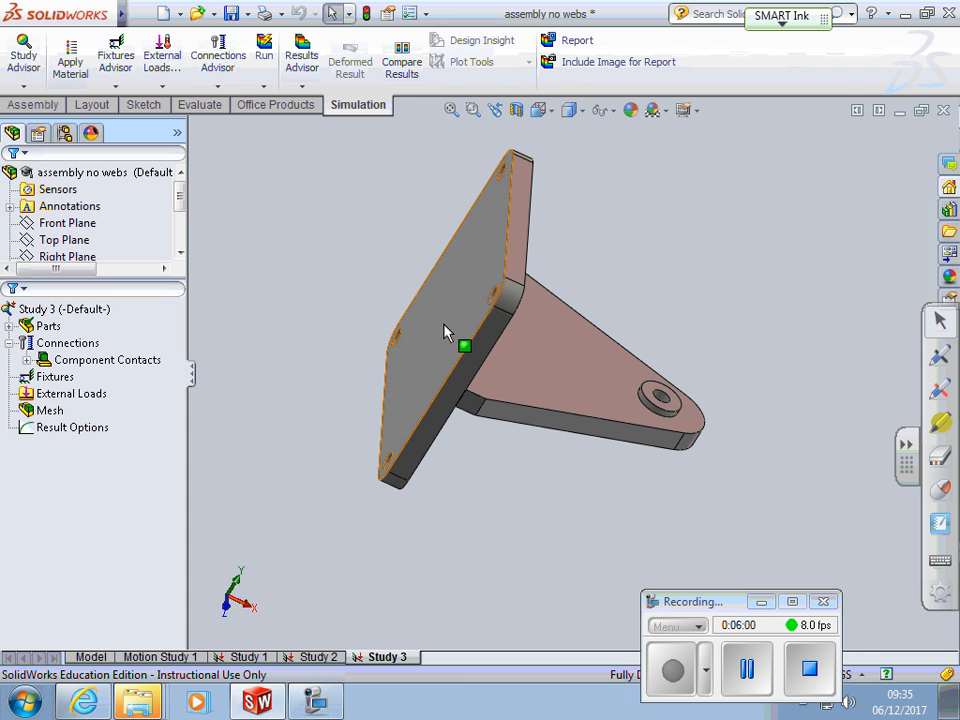
{"action": "right_click", "coordinate": [70, 381]}
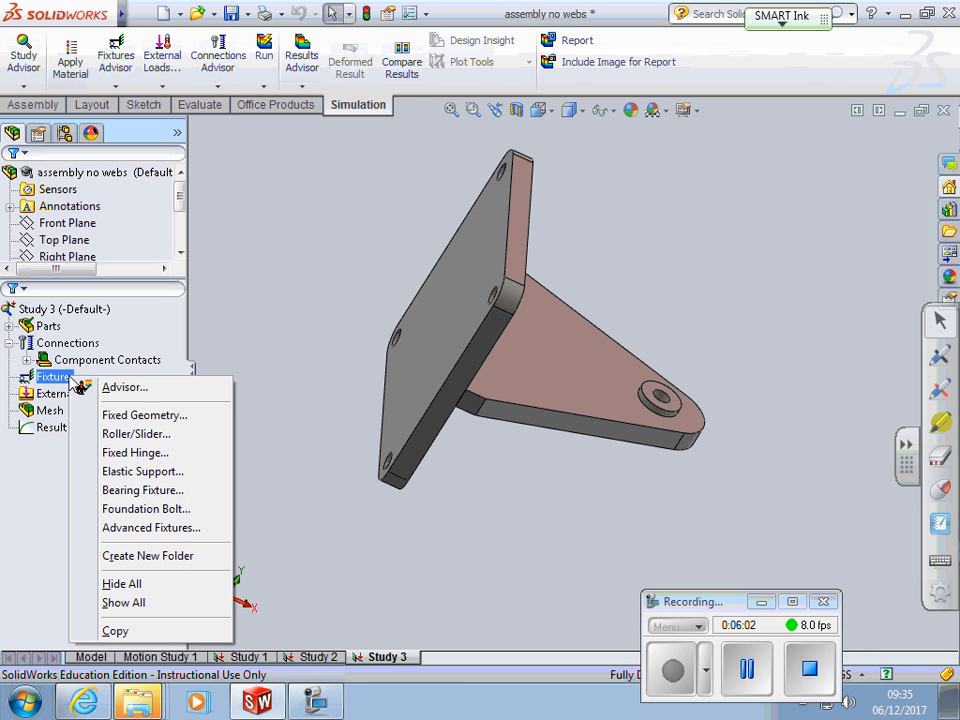
{"action": "left_click", "coordinate": [136, 416]}
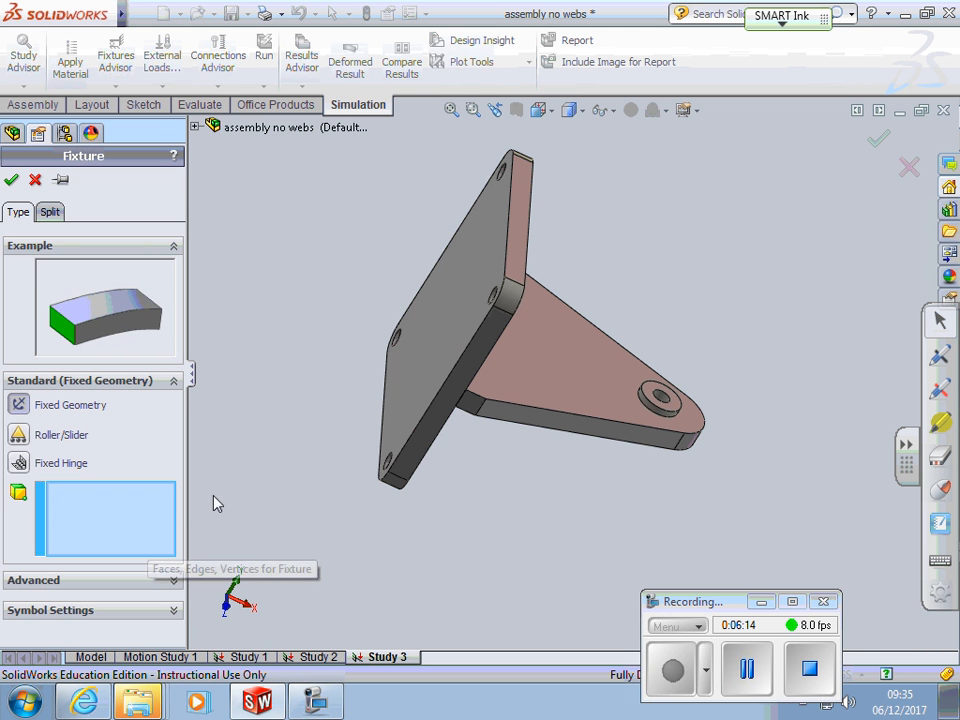
{"action": "left_click", "coordinate": [441, 328]}
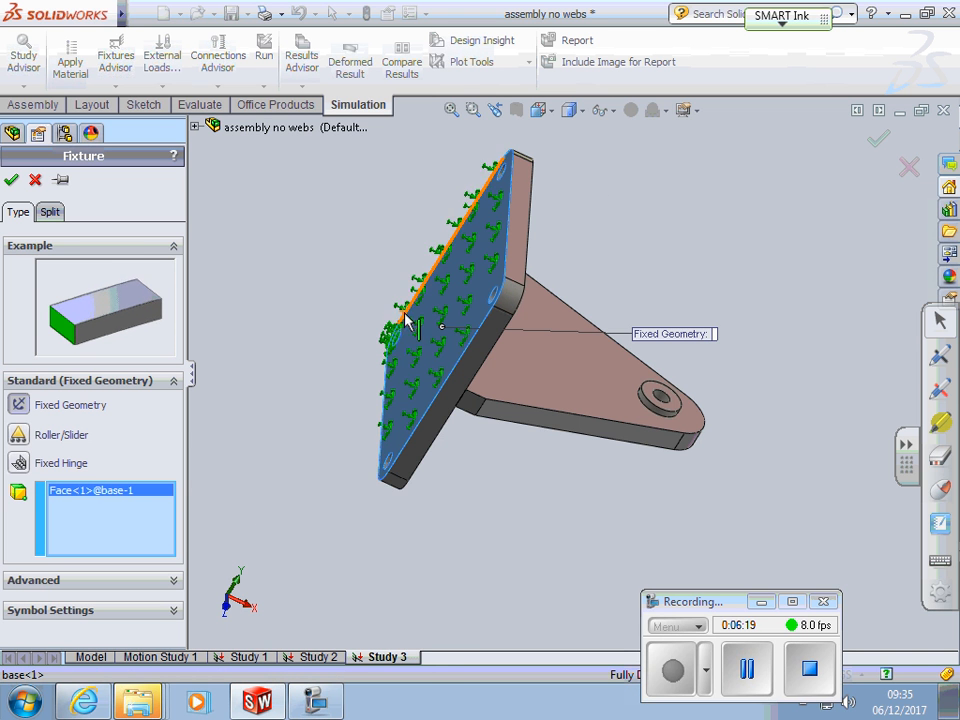
{"action": "scroll", "coordinate": [440, 390], "scroll_direction": "down", "scroll_amount": 5}
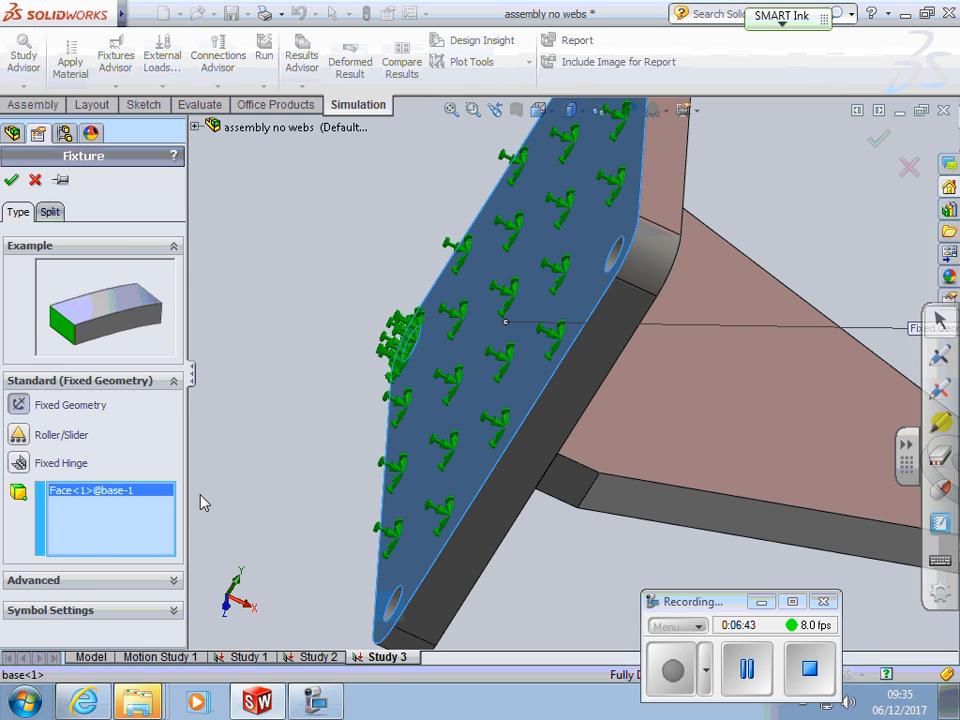
{"action": "left_click", "coordinate": [11, 180]}
{"action": "left_click", "coordinate": [71, 395]}
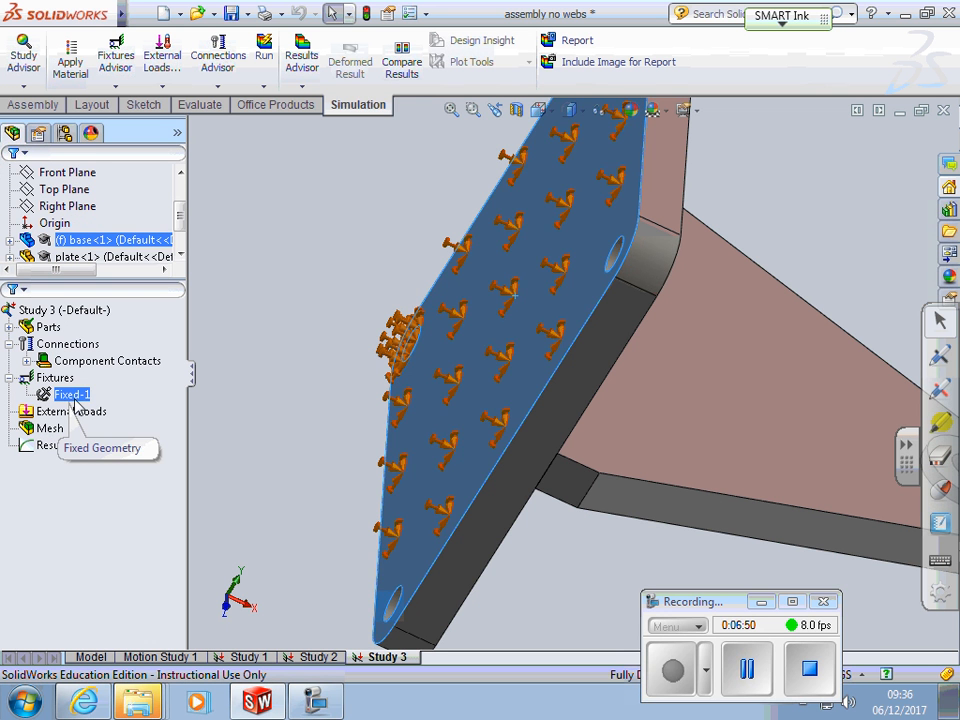
{"action": "left_click", "coordinate": [272, 476]}
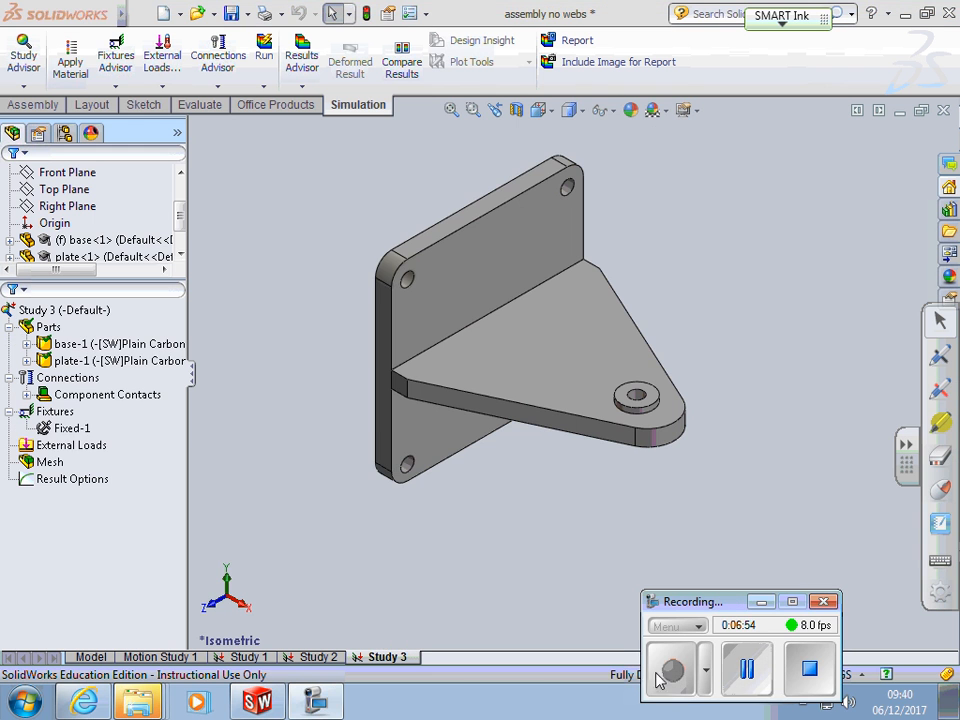
Apply a 15000 N force normal to the boss's top face, pushing down, and select the new load entry.
{"action": "left_click", "coordinate": [70, 447]}
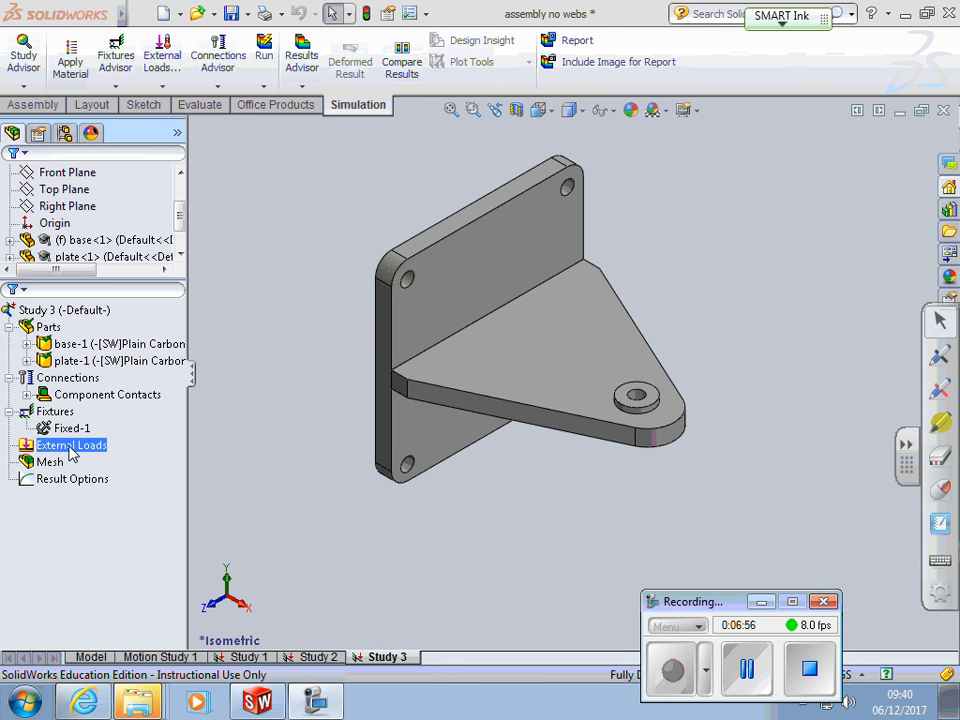
{"action": "right_click", "coordinate": [69, 447]}
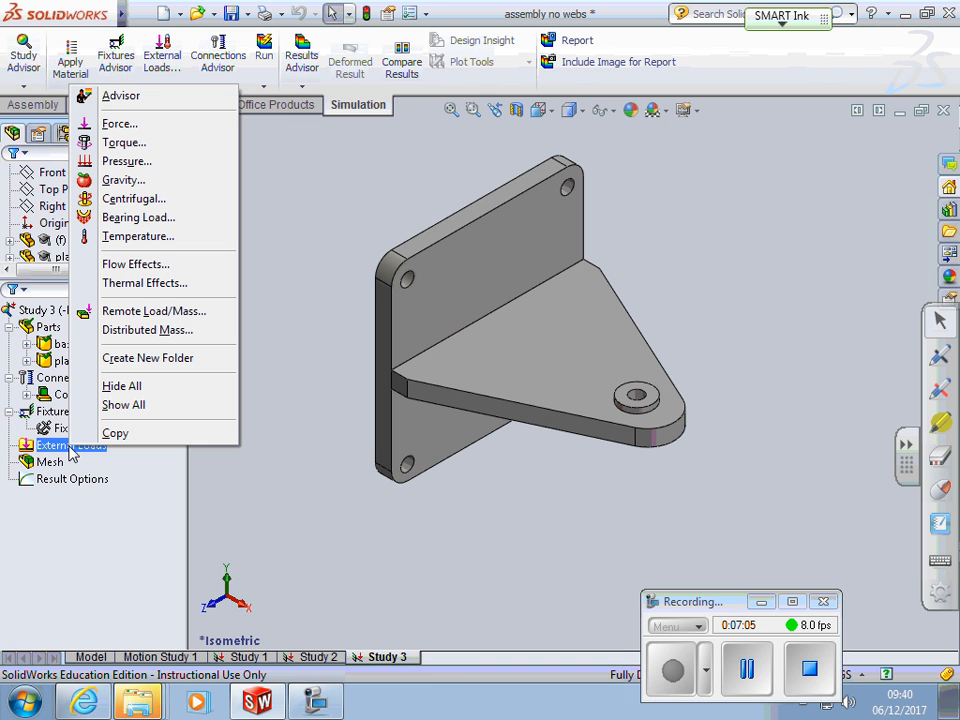
{"action": "left_click", "coordinate": [152, 124]}
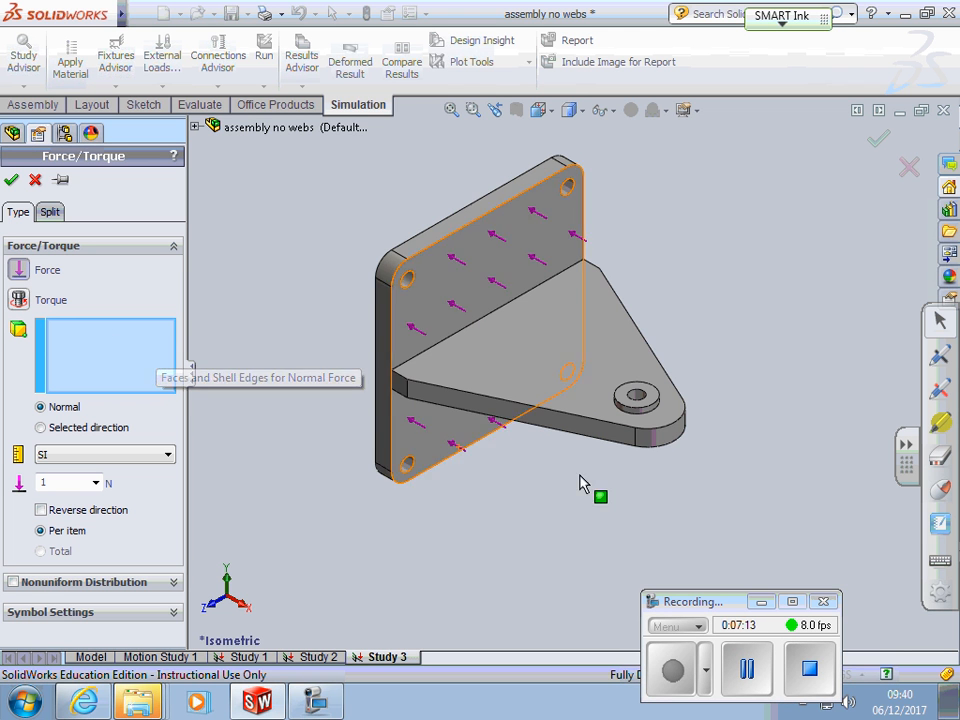
{"action": "left_click", "coordinate": [625, 403]}
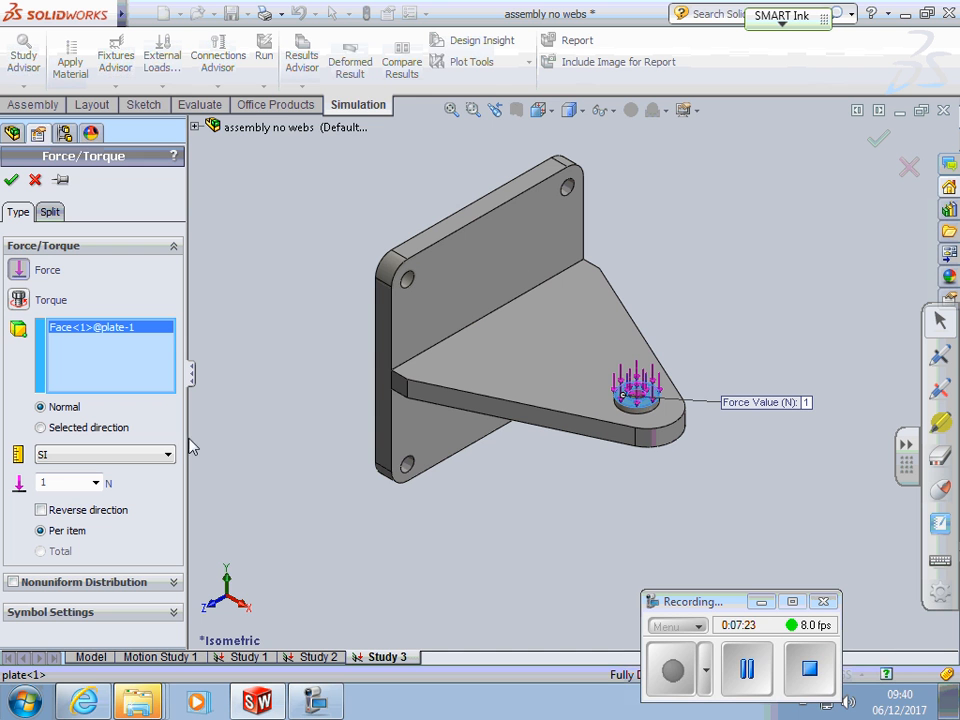
{"action": "left_click", "coordinate": [41, 510]}
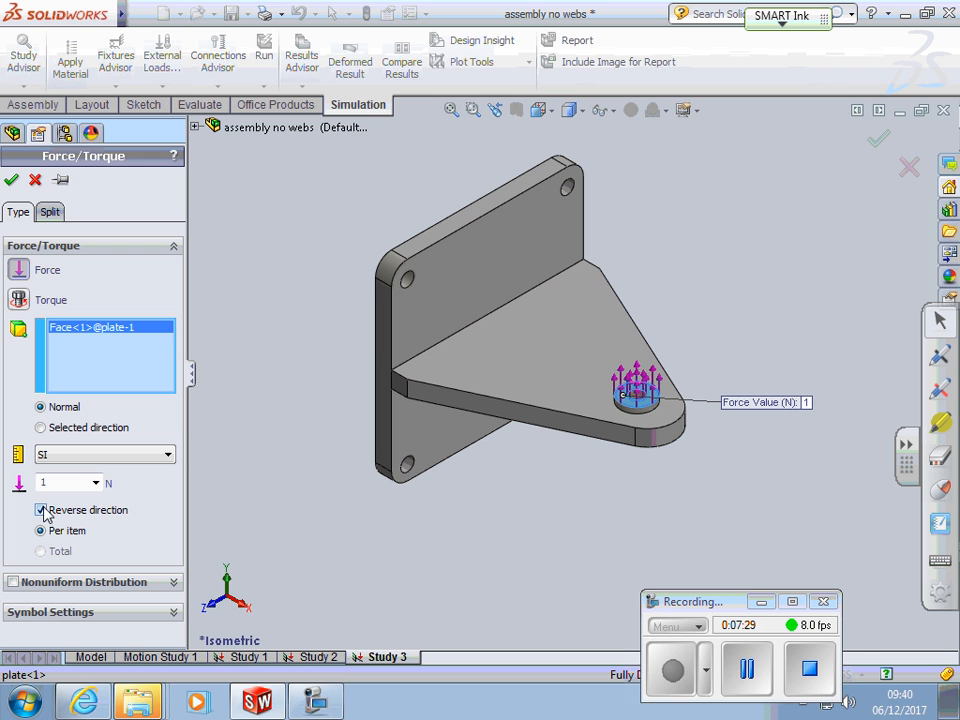
{"action": "left_click", "coordinate": [41, 510]}
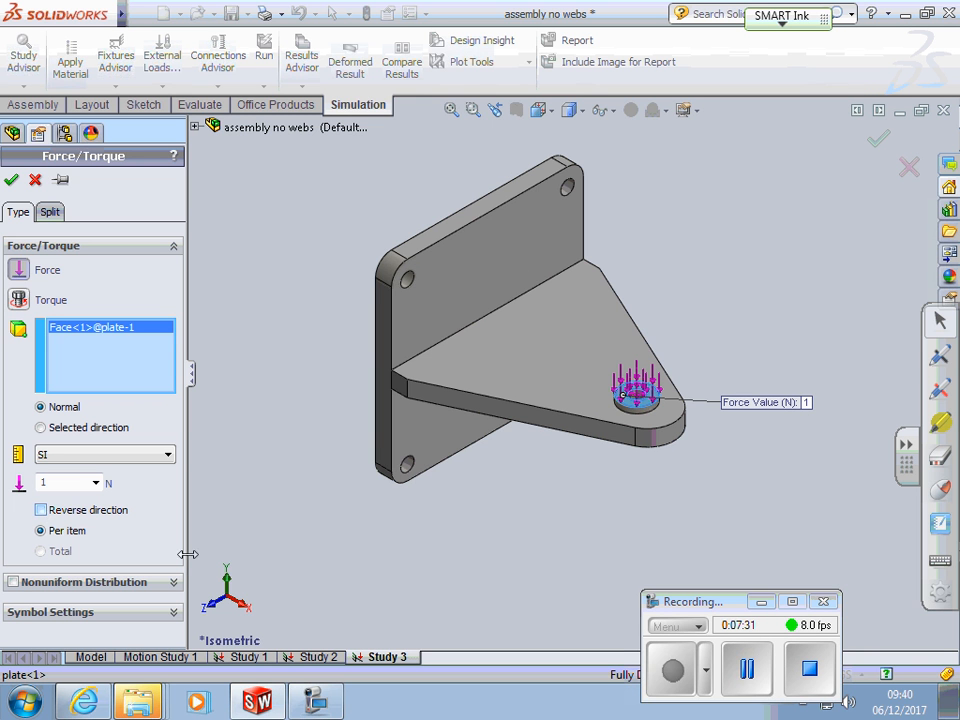
{"action": "double_click", "coordinate": [73, 484]}
{"action": "type", "text": "15000"}
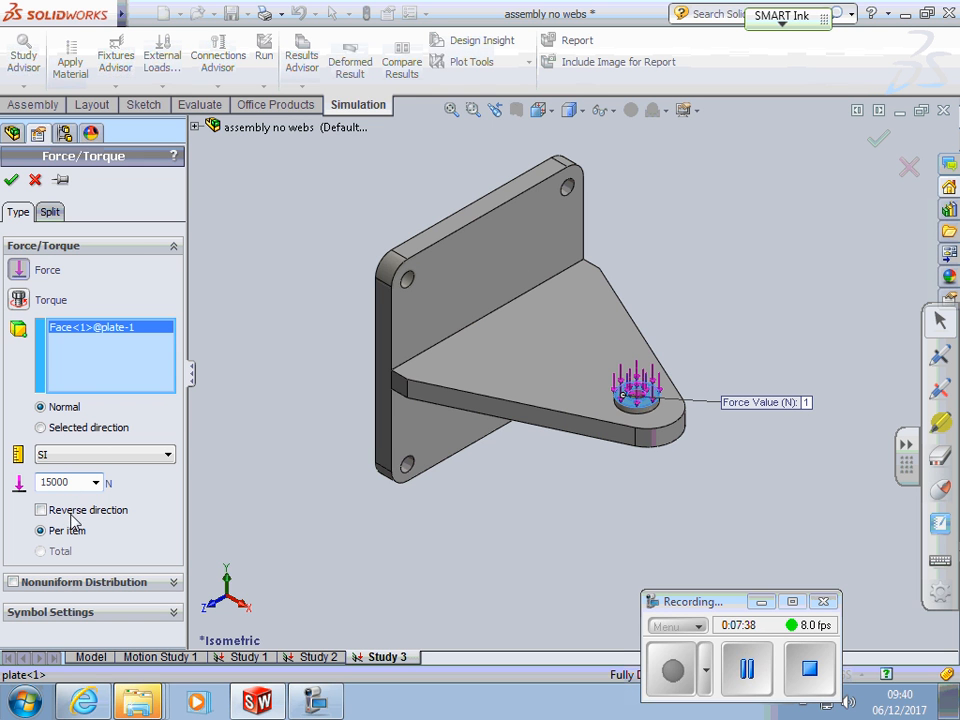
{"action": "left_click", "coordinate": [13, 179]}
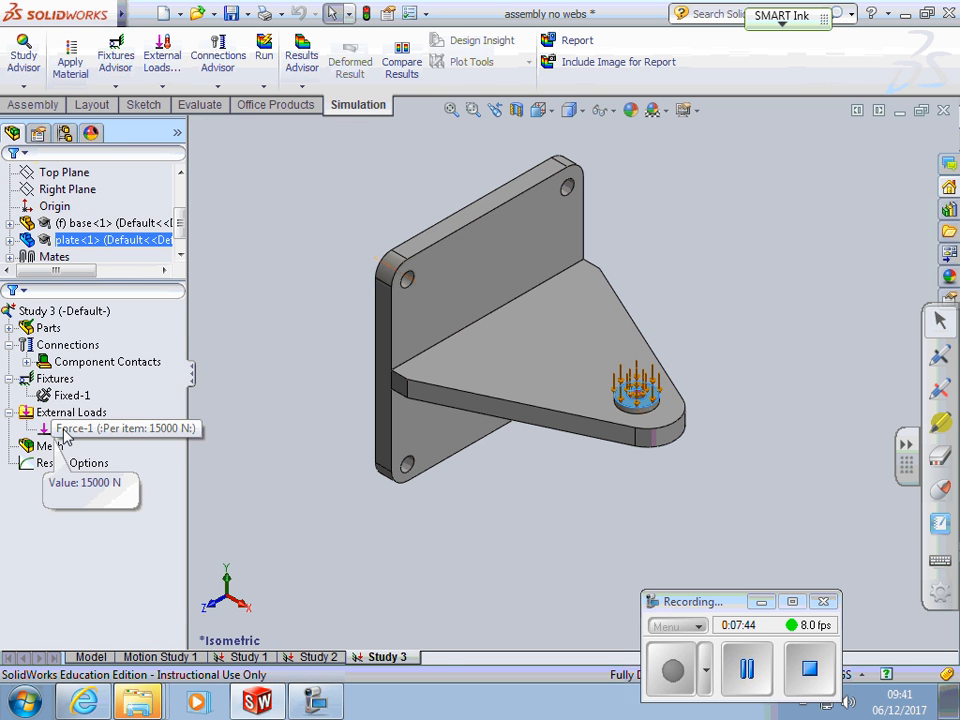
{"action": "left_click", "coordinate": [152, 436]}
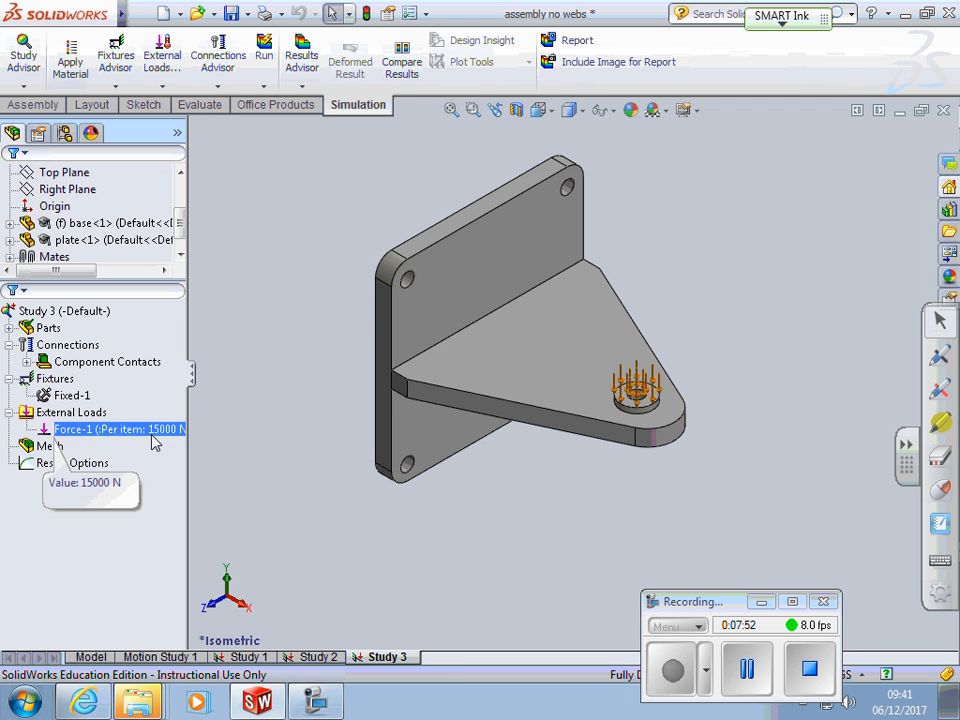
{"action": "left_click", "coordinate": [747, 668]}
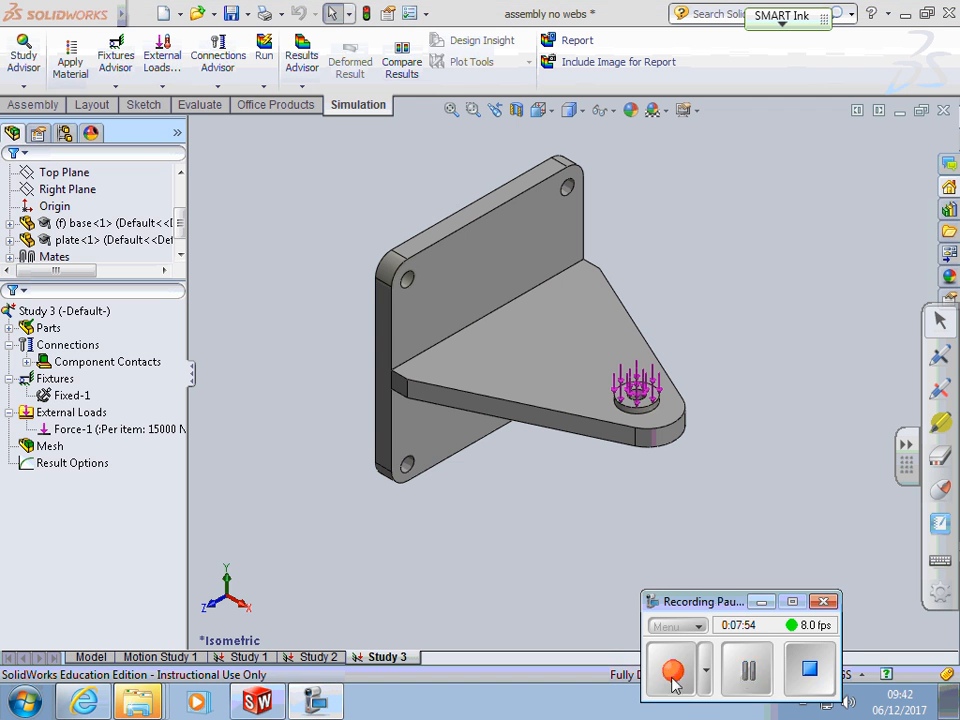
{"action": "left_click", "coordinate": [672, 668]}
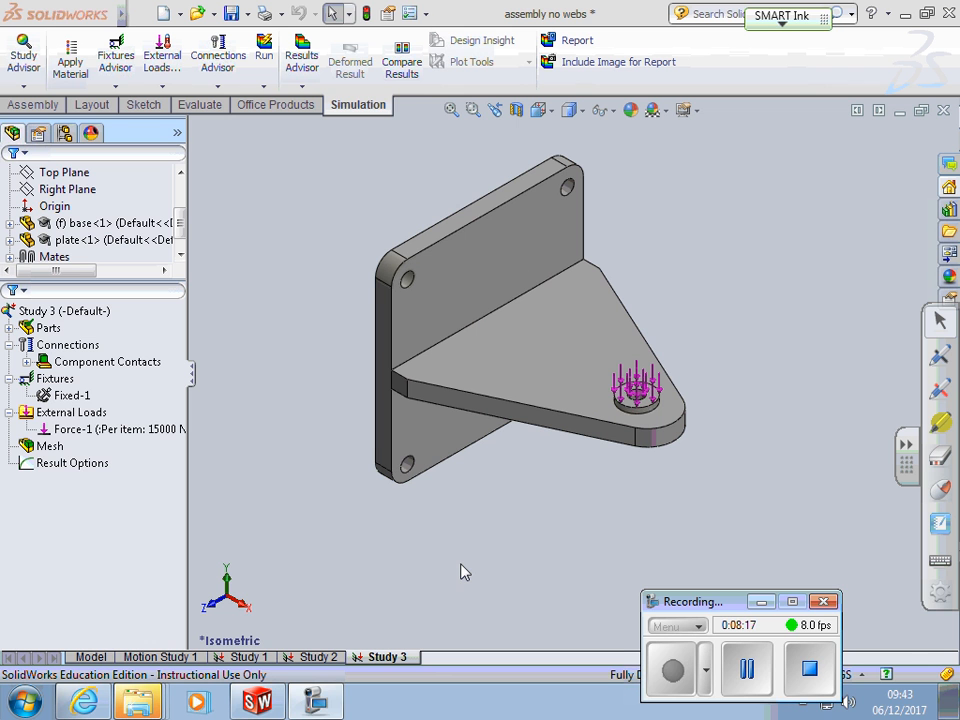
Create a mesh for the bracket assembly with the mesh density midway between coarse and fine.
{"action": "right_click", "coordinate": [50, 447]}
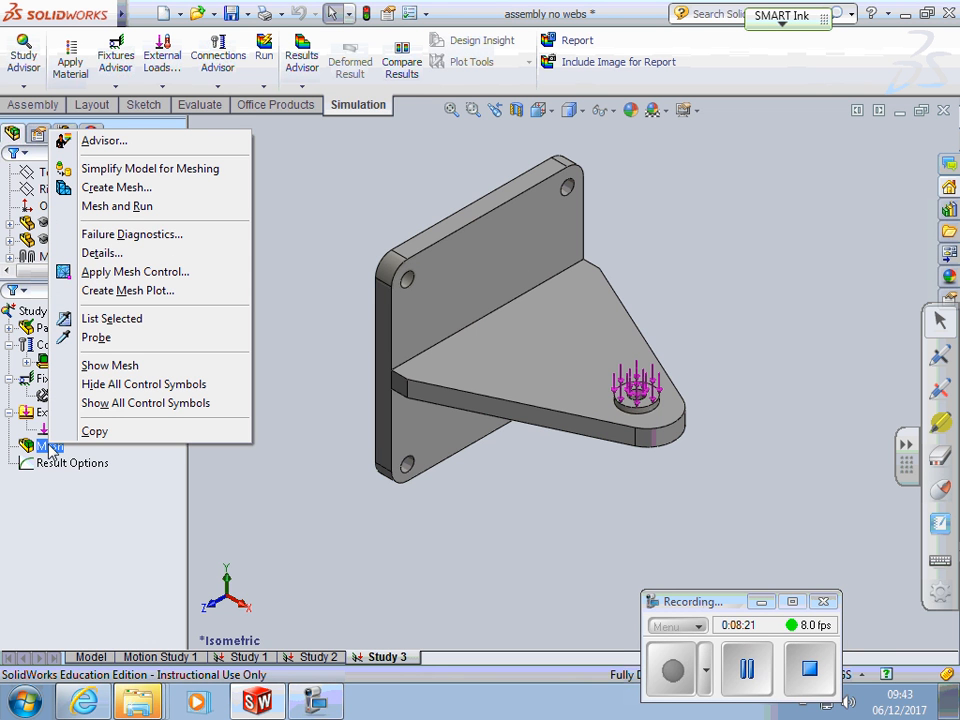
{"action": "left_click", "coordinate": [130, 188]}
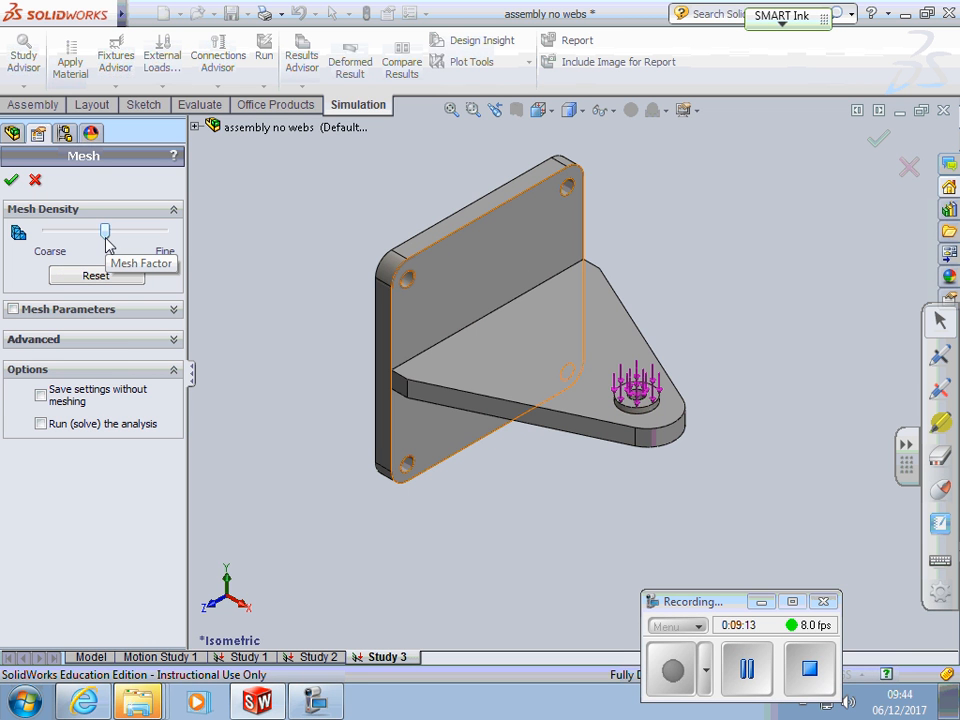
{"action": "left_click", "coordinate": [12, 179]}
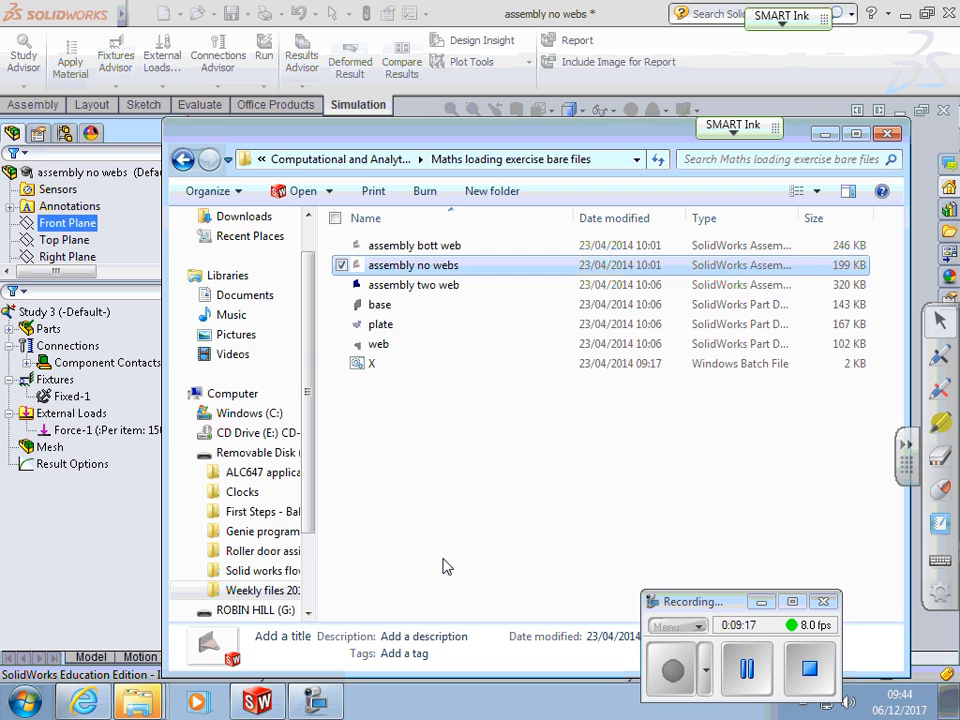
Minimise the "Maths loading exercise bare files" folder window and close the AutoPlay window.
{"action": "left_click", "coordinate": [834, 133]}
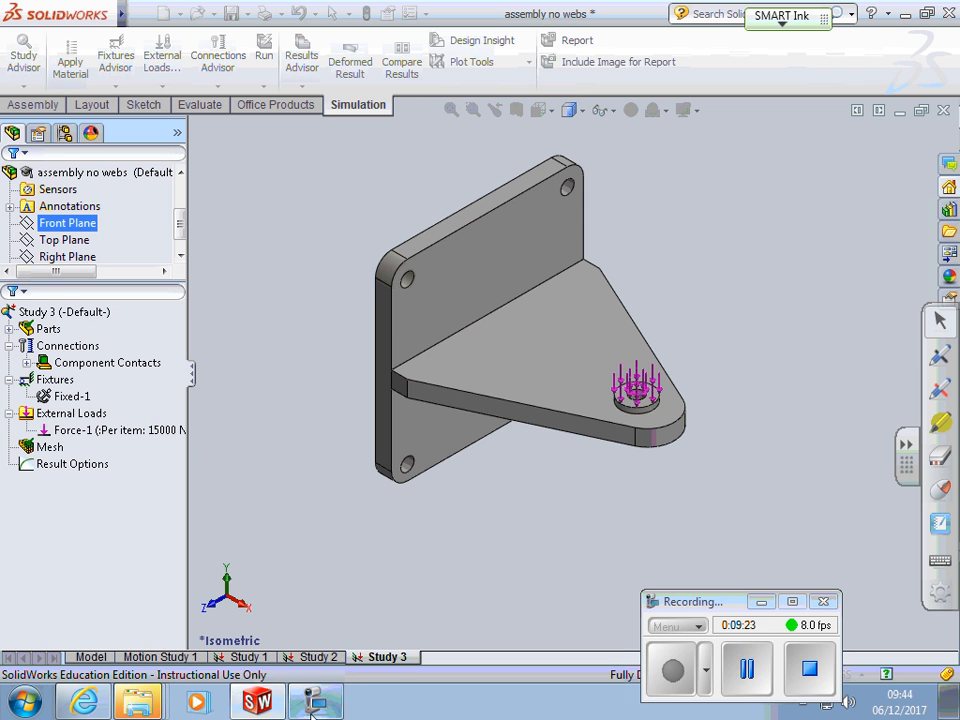
{"action": "mouse_move", "coordinate": [150, 695]}
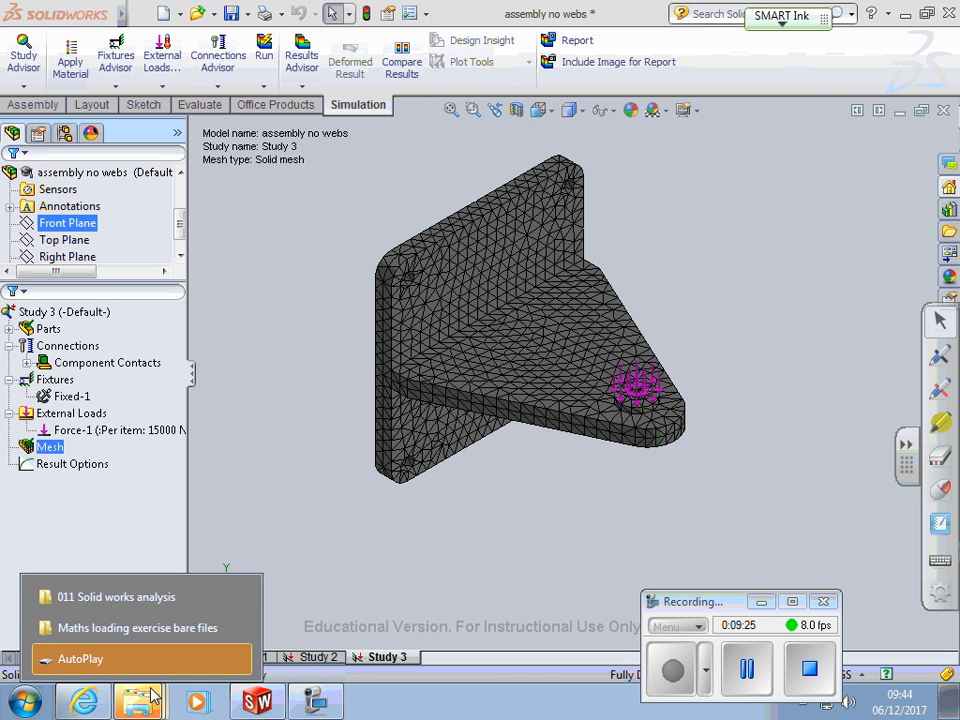
{"action": "left_click", "coordinate": [197, 659]}
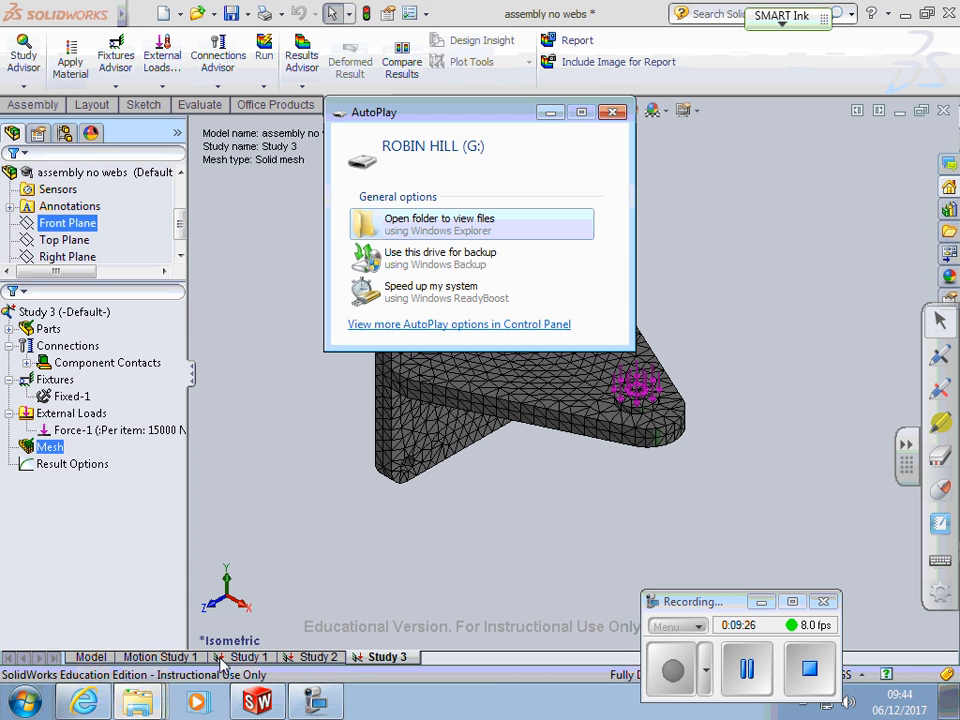
{"action": "left_click", "coordinate": [616, 117]}
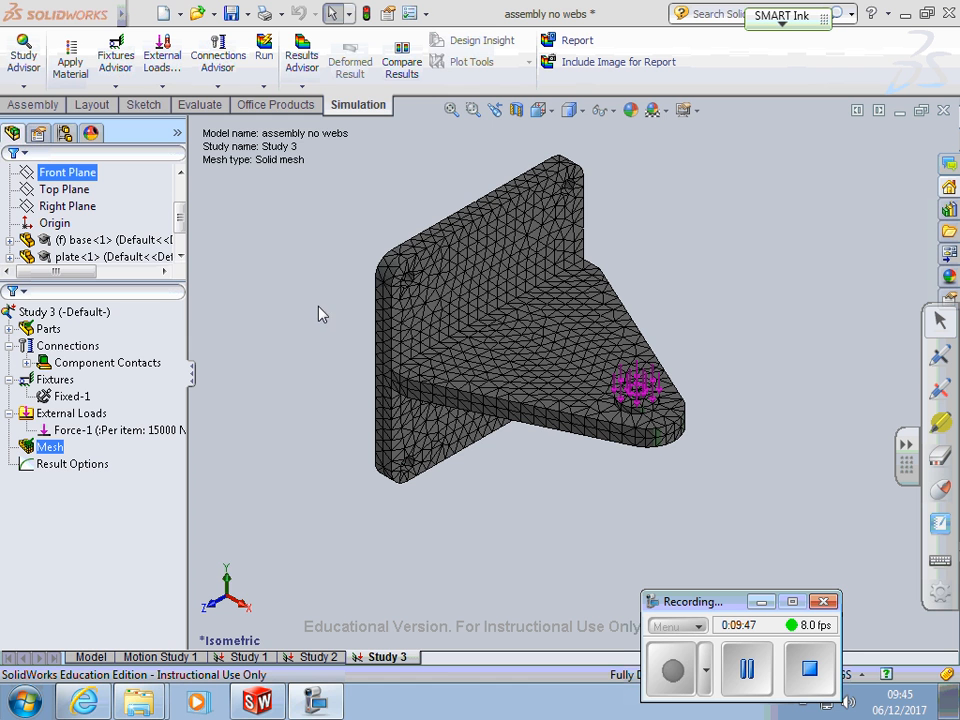
Run the static study to calculate the bracket's stress, displacement and strain results.
{"action": "left_click", "coordinate": [150, 348]}
{"action": "left_click", "coordinate": [274, 62]}
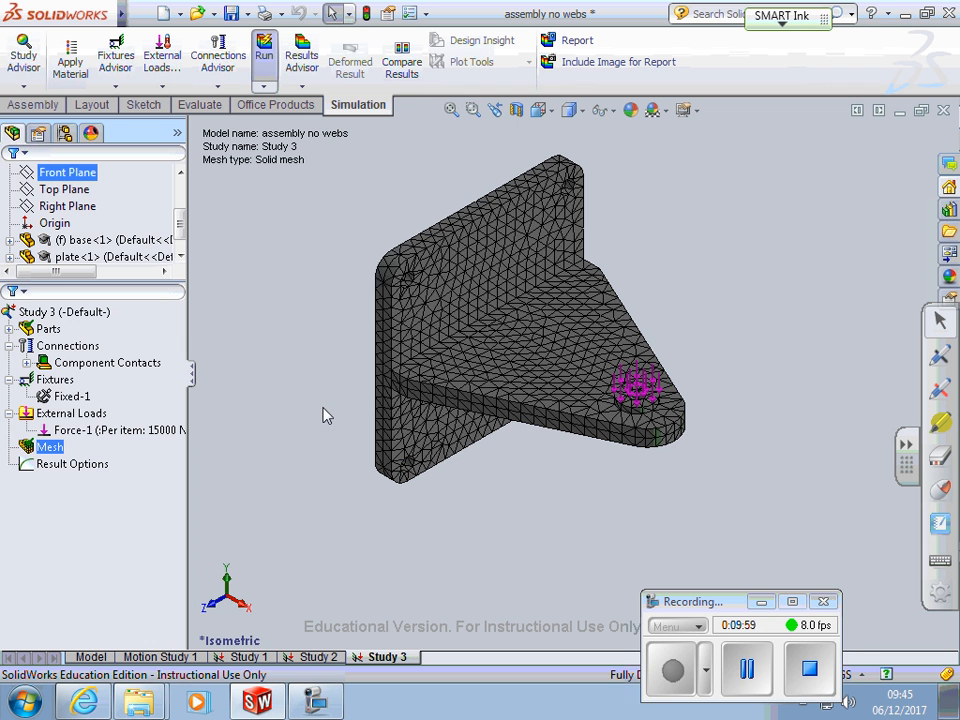
{"action": "left_click", "coordinate": [265, 88]}
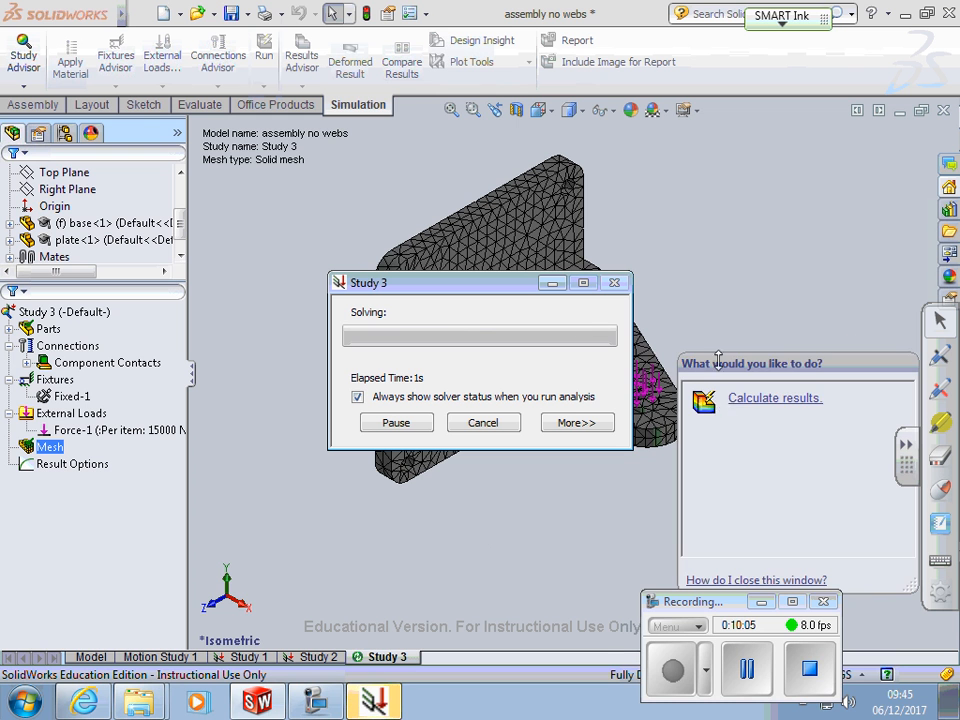
{"action": "left_click_drag", "start_coordinate": [808, 357], "coordinate": [720, 309]}
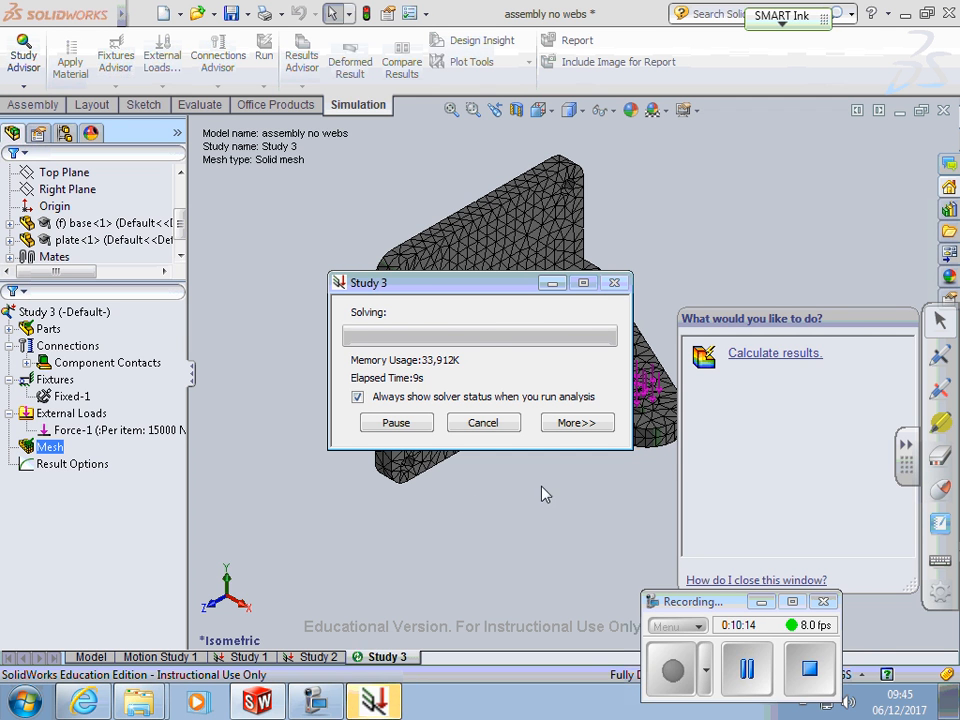
{"action": "left_click_drag", "start_coordinate": [790, 313], "coordinate": [745, 362]}
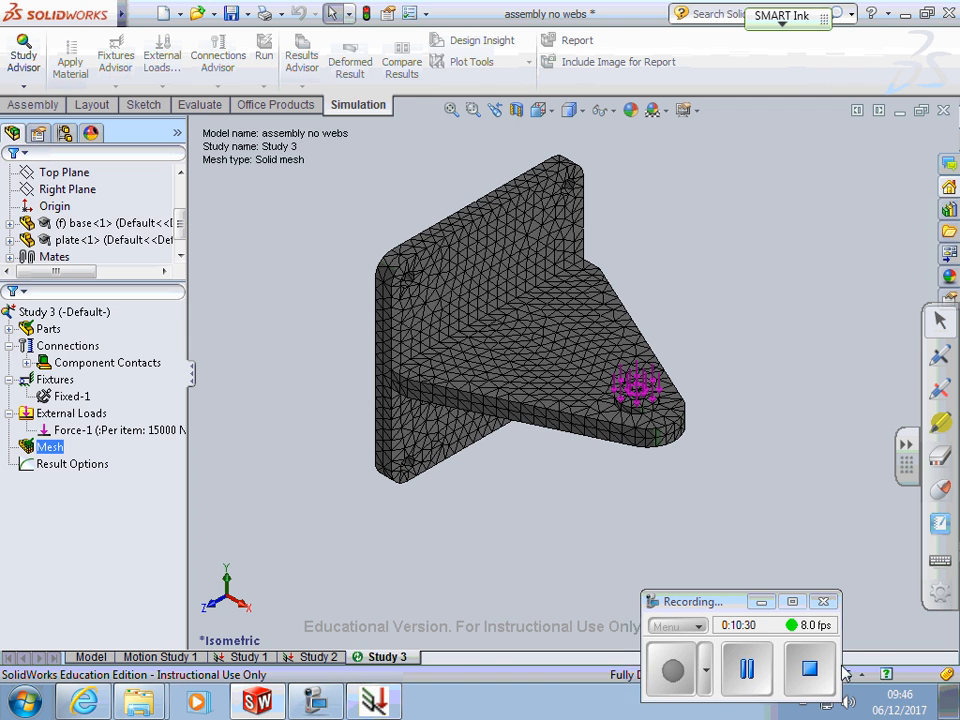
{"action": "left_click", "coordinate": [367, 704]}
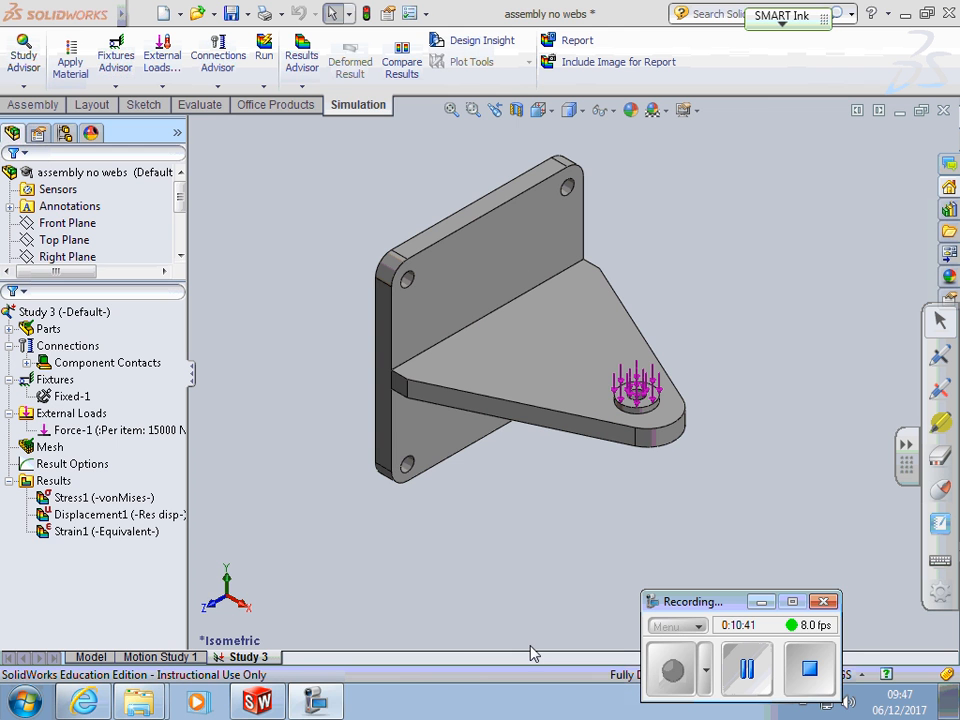
Display the von Mises stress plot and the displacement plot, and examine the plate's deflection from the side.
{"action": "double_click", "coordinate": [100, 497]}
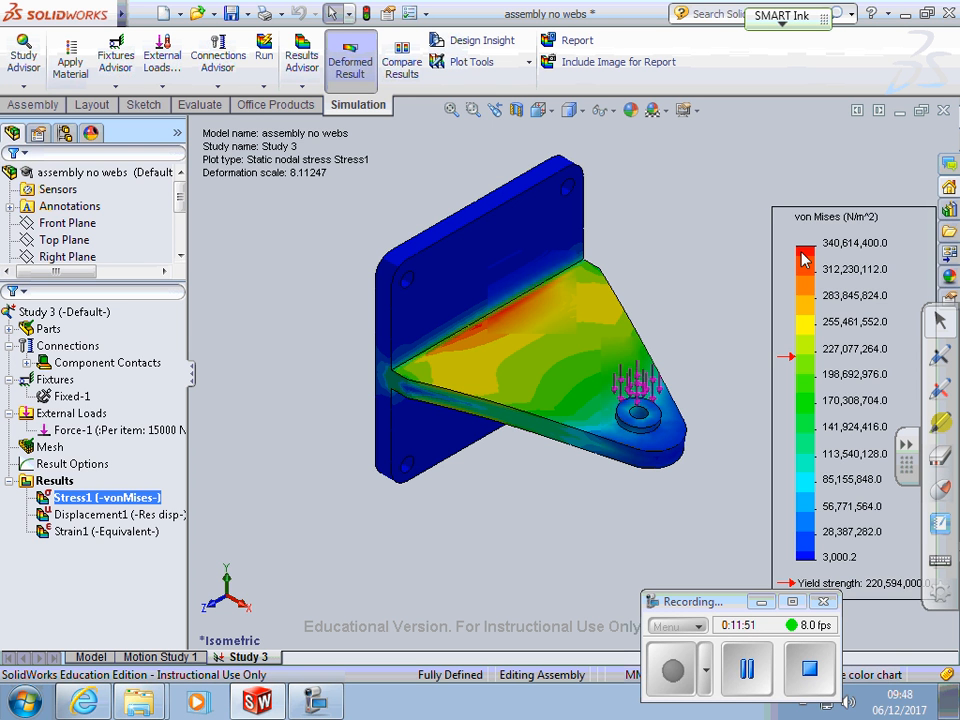
{"action": "double_click", "coordinate": [137, 513]}
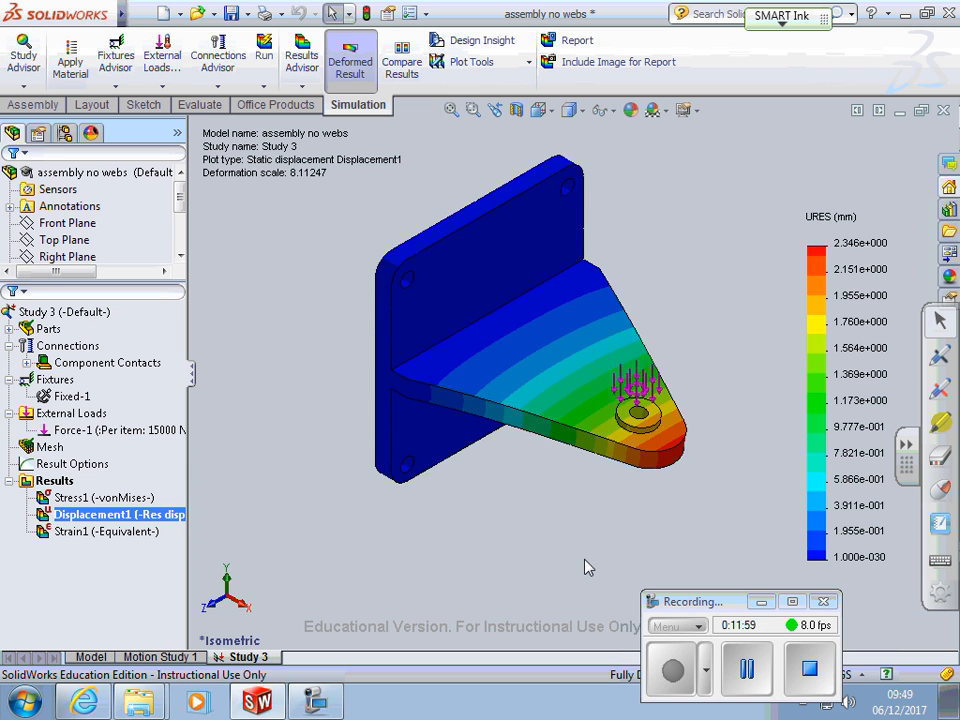
{"action": "middle_click_drag", "start_coordinate": [588, 568], "coordinate": [666, 519]}
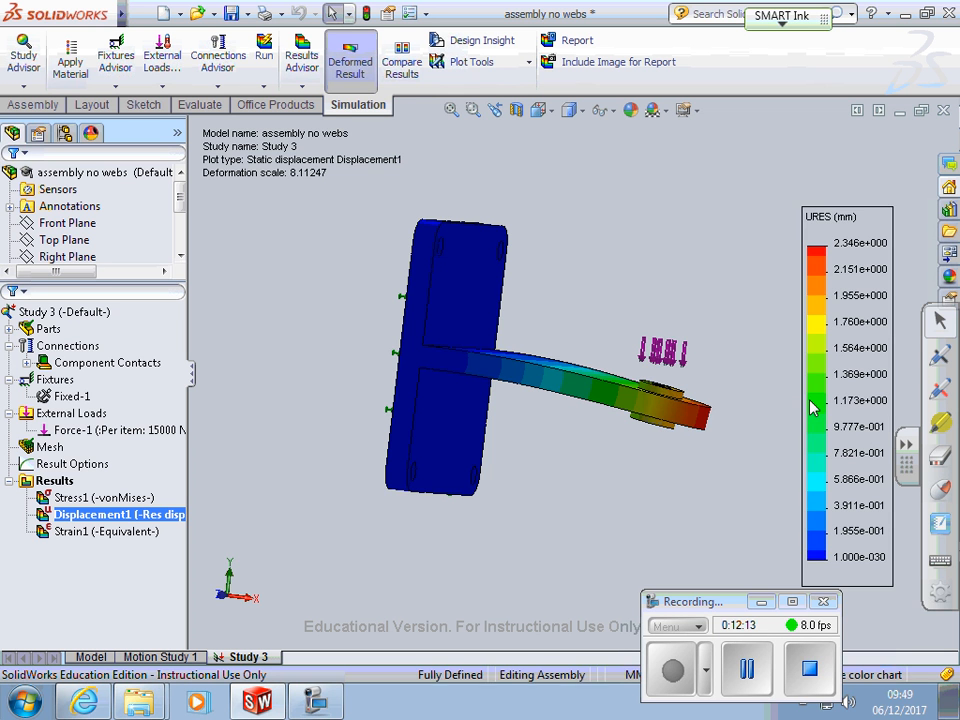
{"action": "middle_click_drag", "start_coordinate": [812, 407], "coordinate": [767, 420]}
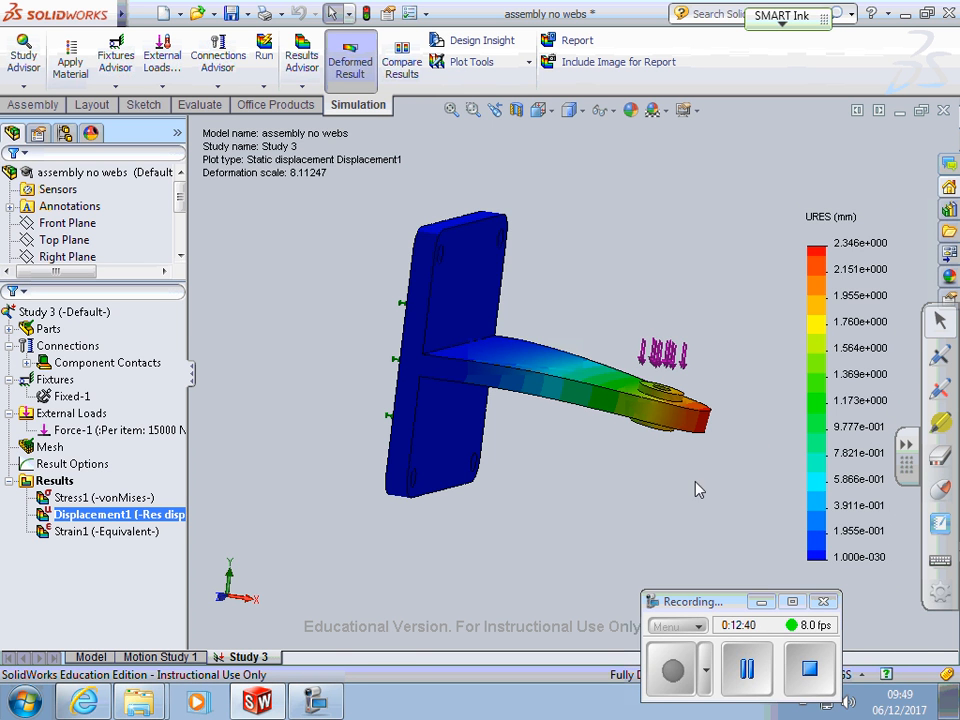
Display the equivalent strain plot and examine the strain where the plate joins the base.
{"action": "left_click", "coordinate": [86, 533], "text": "ctrl"}
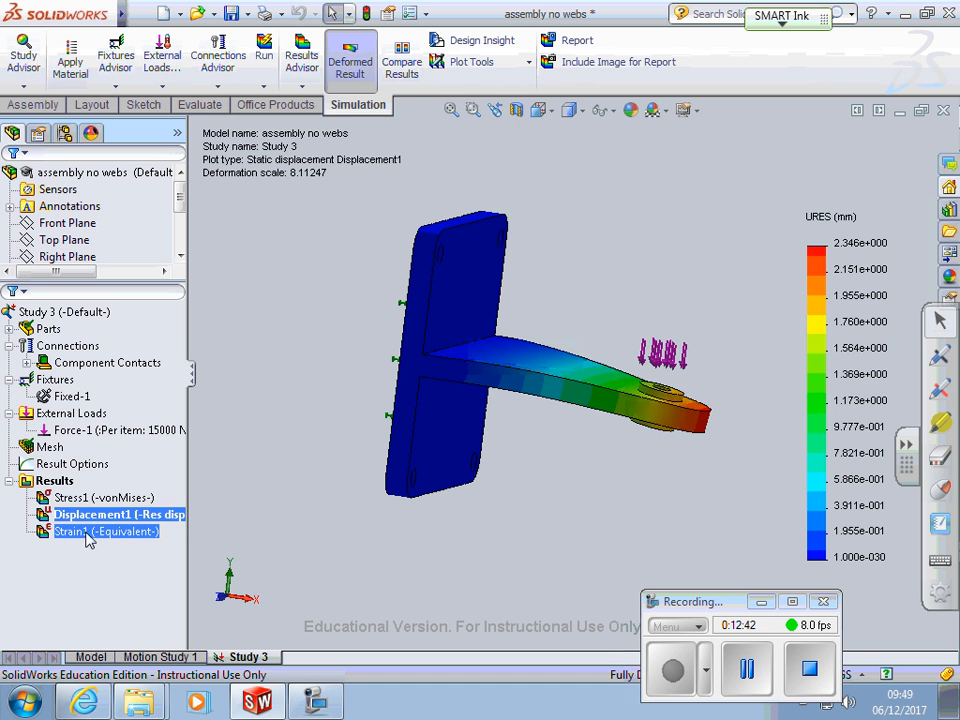
{"action": "double_click", "coordinate": [86, 536]}
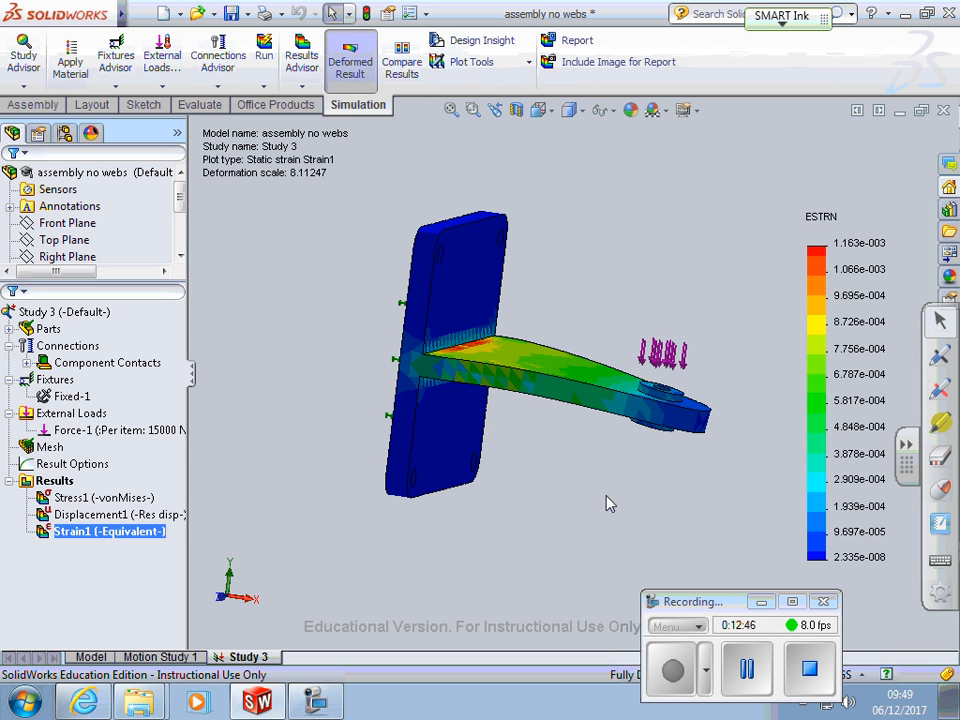
{"action": "middle_click_drag", "start_coordinate": [613, 492], "coordinate": [605, 517]}
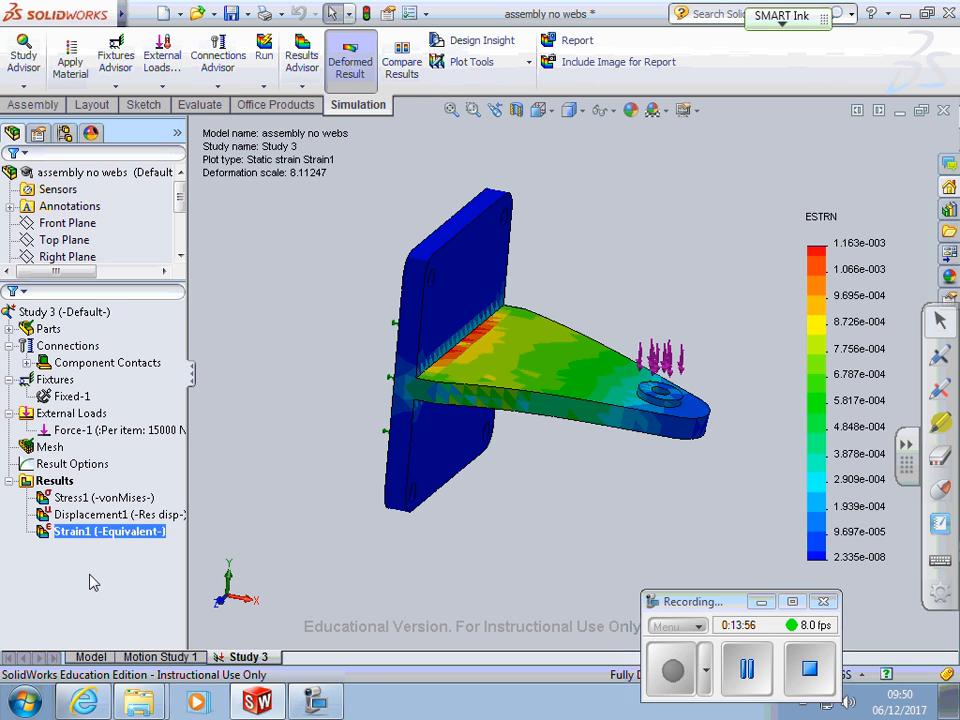
Create a factor of safety distribution plot for all bodies with the Automatic criterion and multiplication factor 1, and examine the bracket.
{"action": "left_click", "coordinate": [50, 481]}
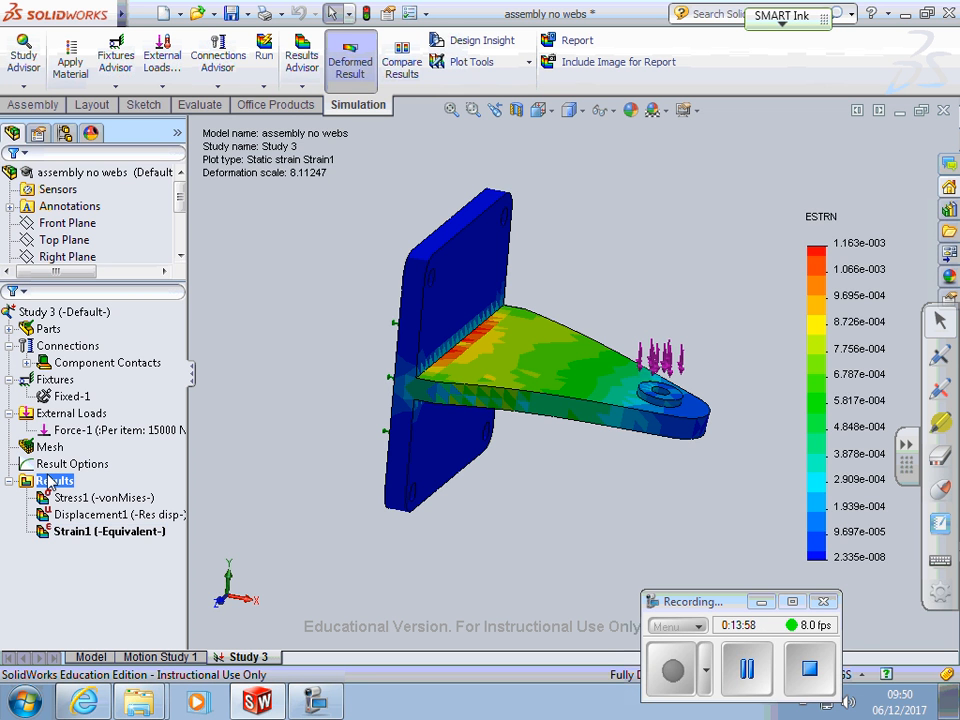
{"action": "right_click", "coordinate": [50, 481]}
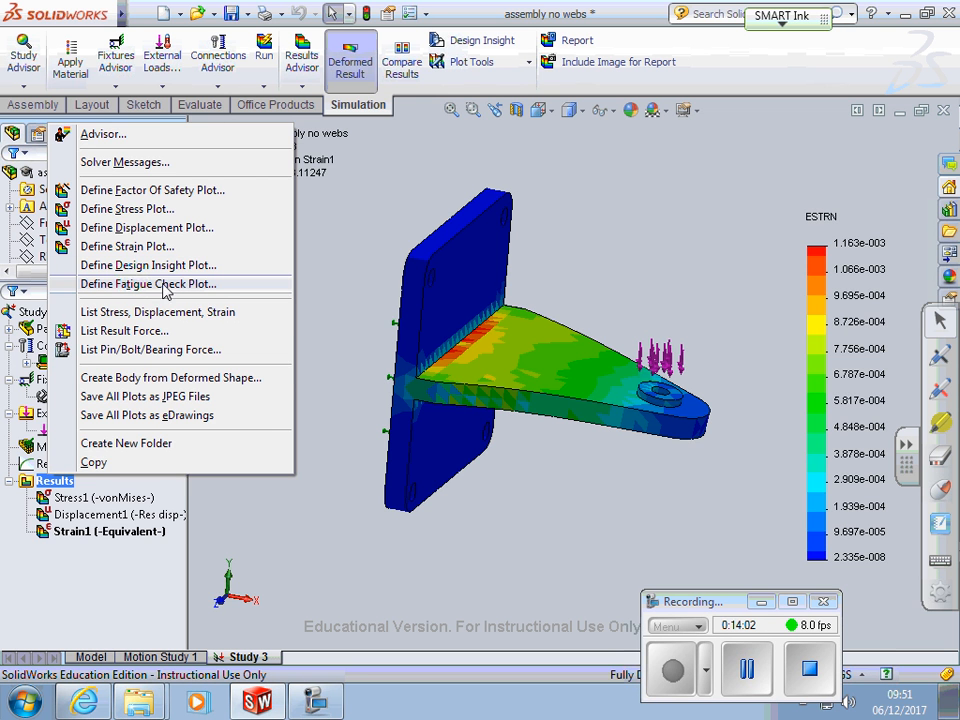
{"action": "left_click", "coordinate": [140, 190]}
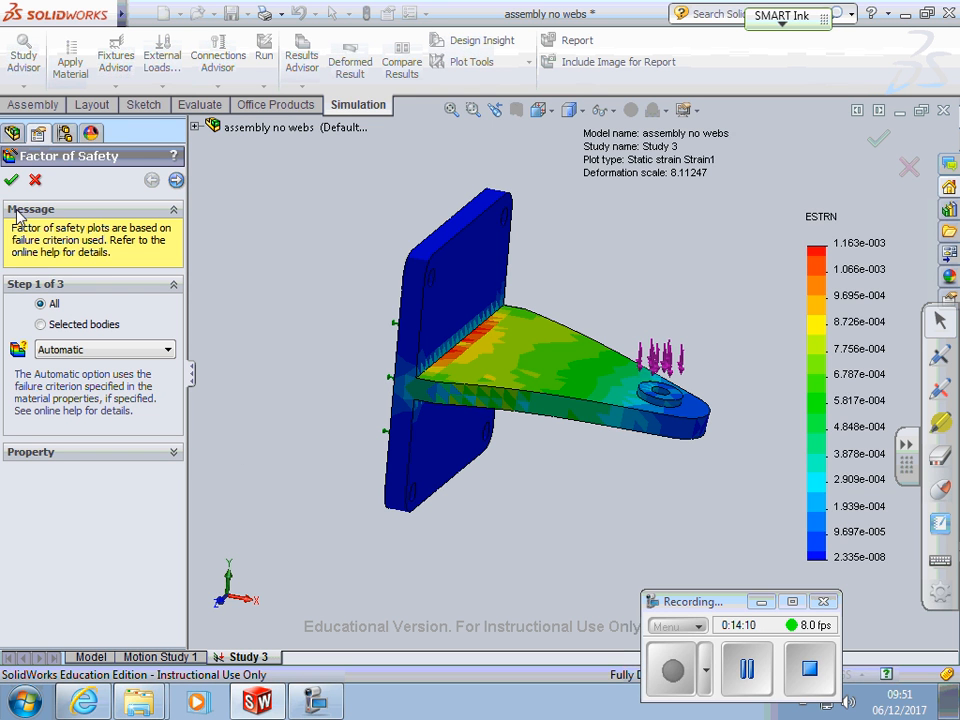
{"action": "left_click", "coordinate": [176, 180]}
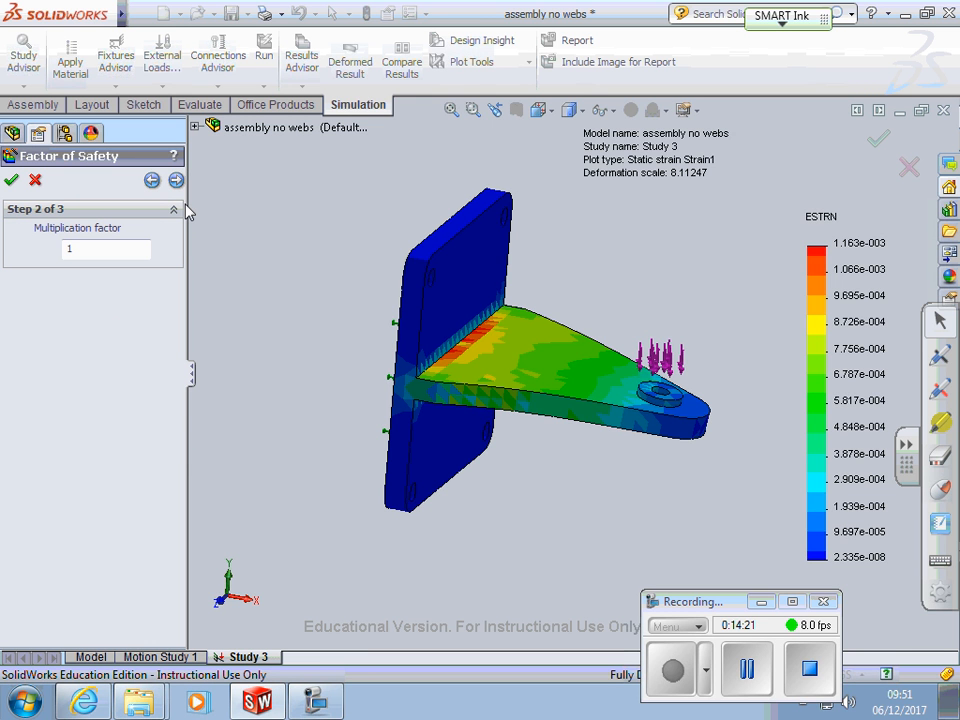
{"action": "left_click", "coordinate": [177, 181]}
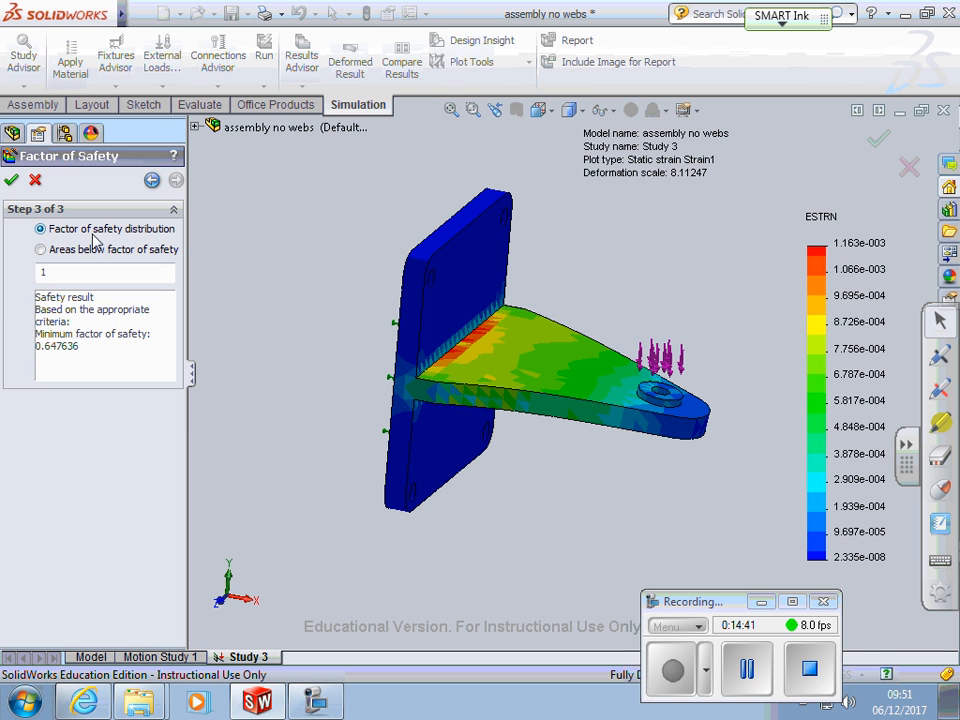
{"action": "left_click", "coordinate": [11, 182]}
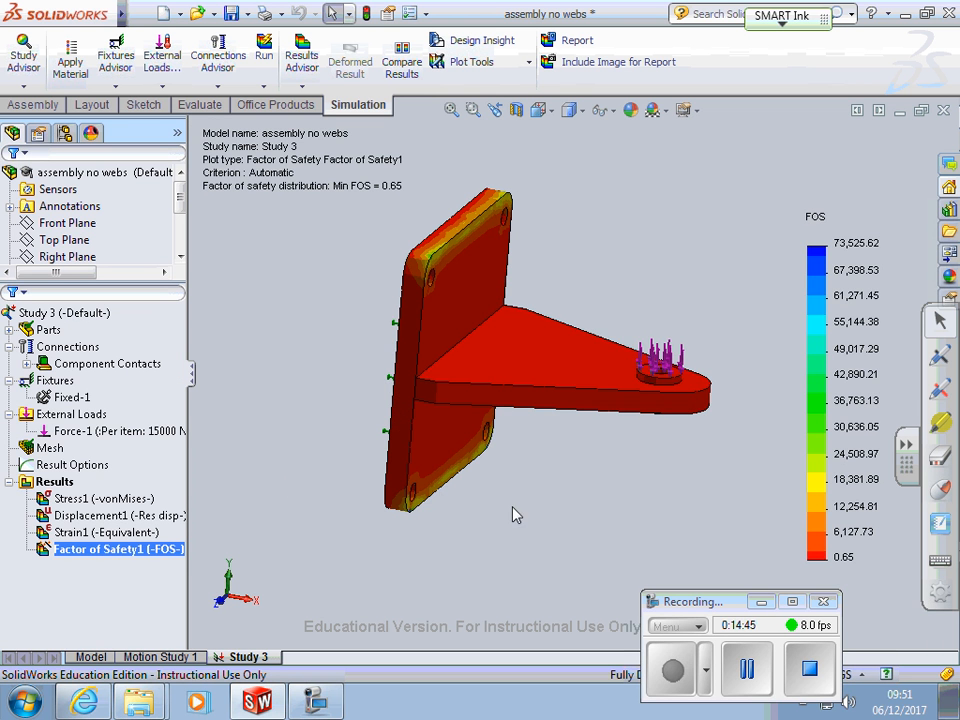
{"action": "middle_click_drag", "start_coordinate": [559, 508], "coordinate": [563, 474]}
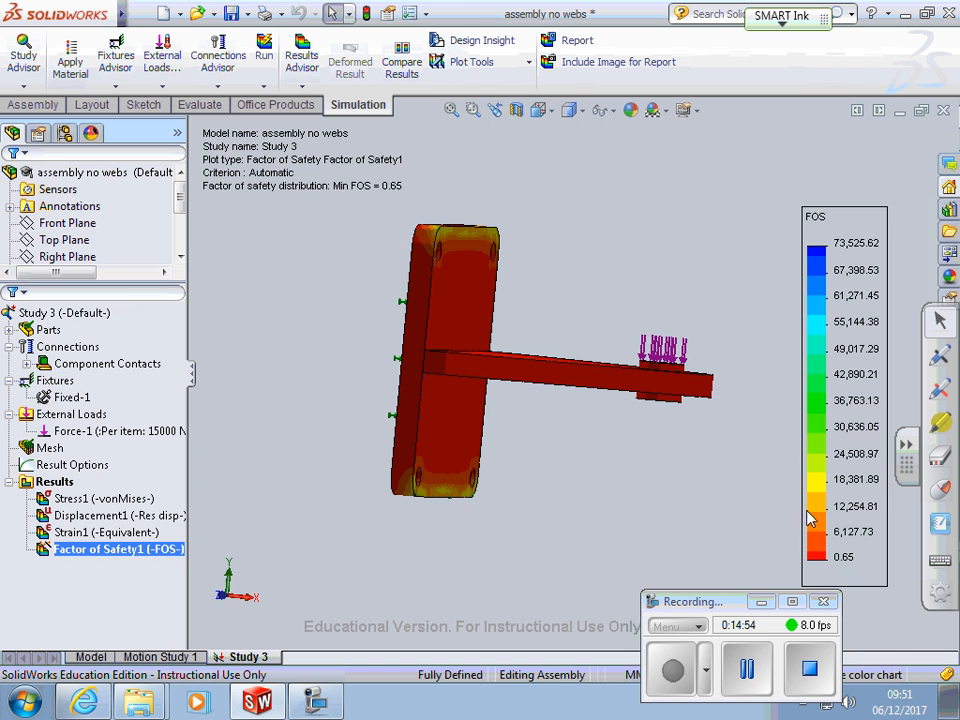
{"action": "mouse_move", "coordinate": [739, 467]}
{"action": "middle_mouse_down"}
{"action": "mouse_move", "coordinate": [749, 488]}
{"action": "mouse_move", "coordinate": [739, 499]}
{"action": "mouse_move", "coordinate": [726, 477]}
{"action": "middle_mouse_up"}
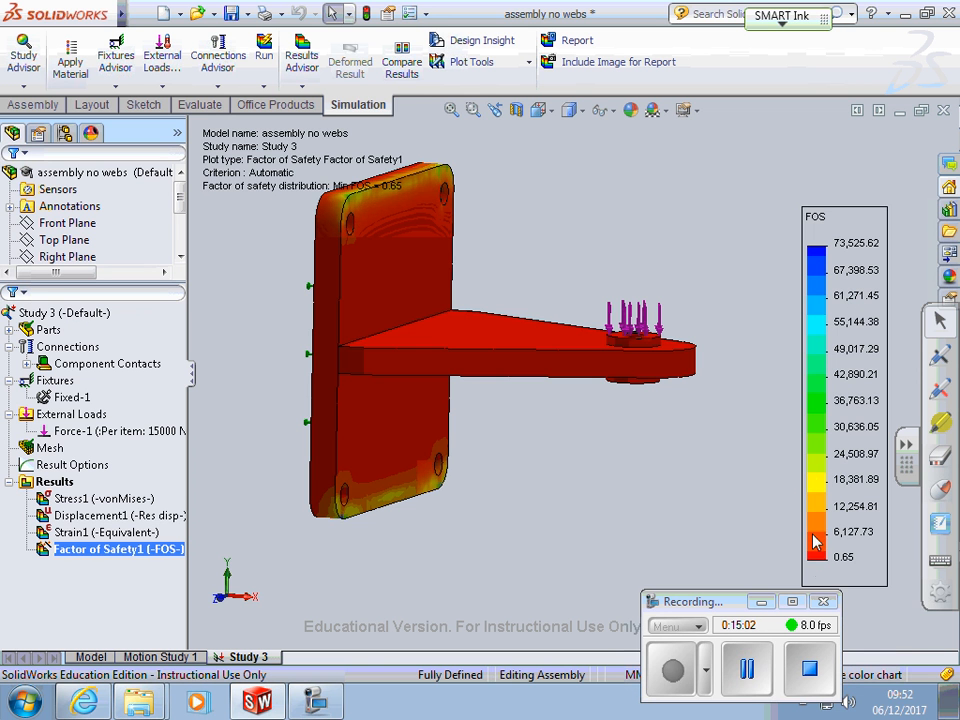
{"action": "middle_click_drag", "start_coordinate": [697, 452], "coordinate": [704, 490]}
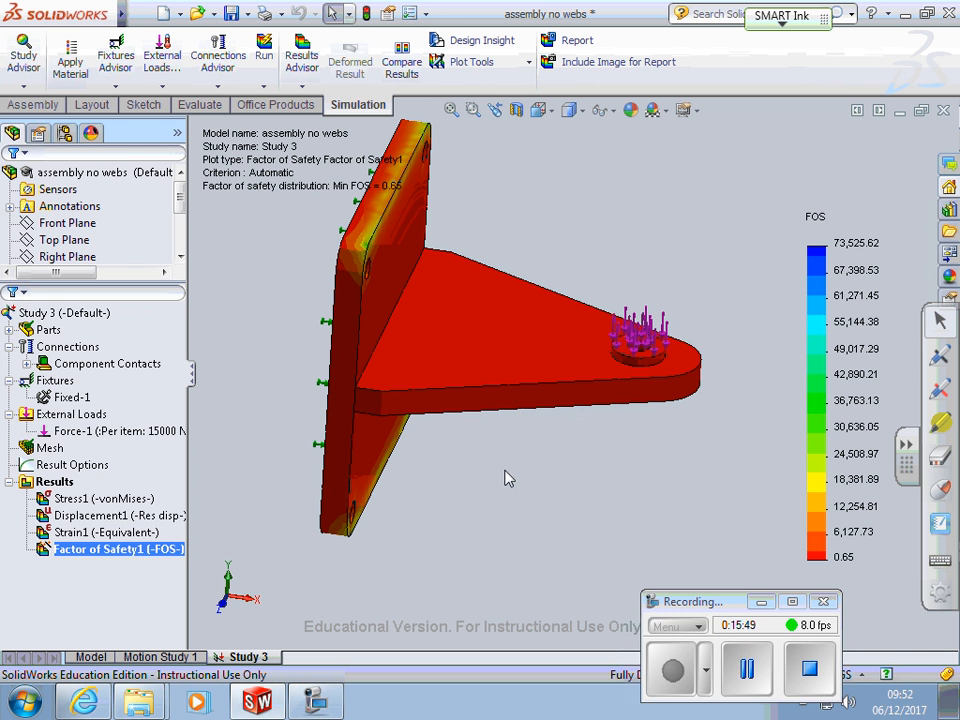
Create a second factor of safety plot for all bodies with the Automatic criterion, showing areas below a factor of safety of 5.
{"action": "left_click", "coordinate": [68, 346]}
{"action": "left_click", "coordinate": [80, 364]}
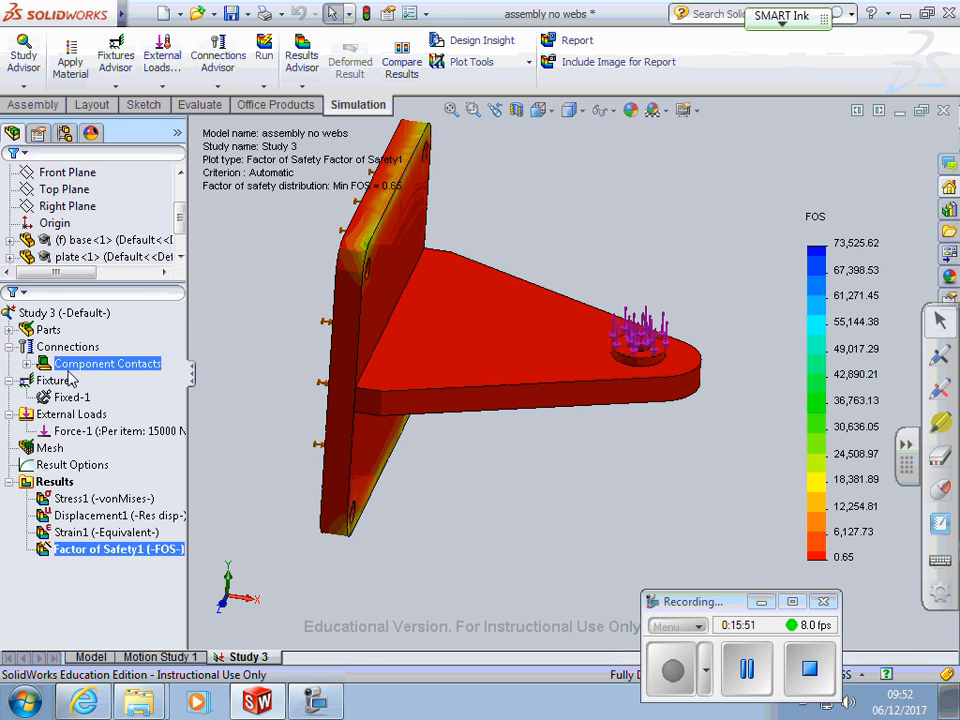
{"action": "right_click", "coordinate": [66, 482]}
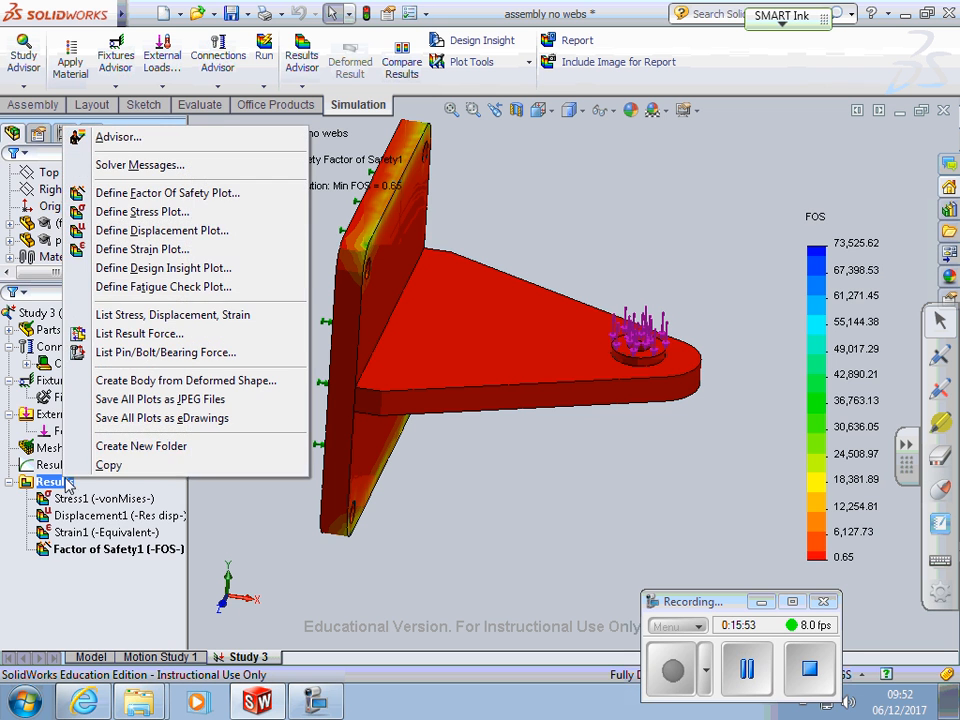
{"action": "left_click", "coordinate": [158, 195]}
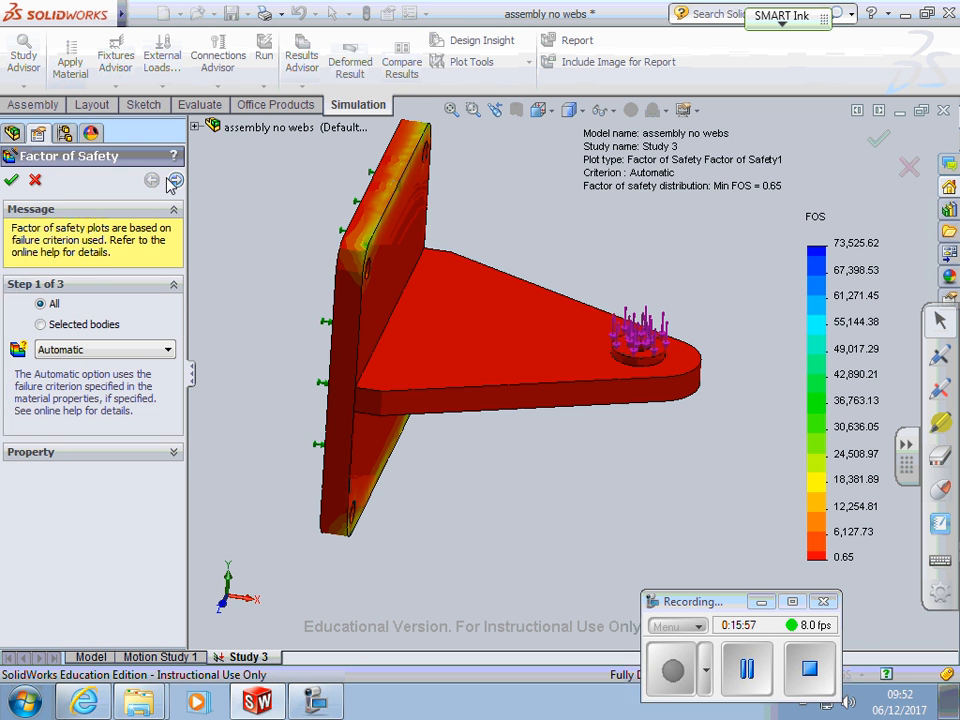
{"action": "left_click", "coordinate": [175, 180]}
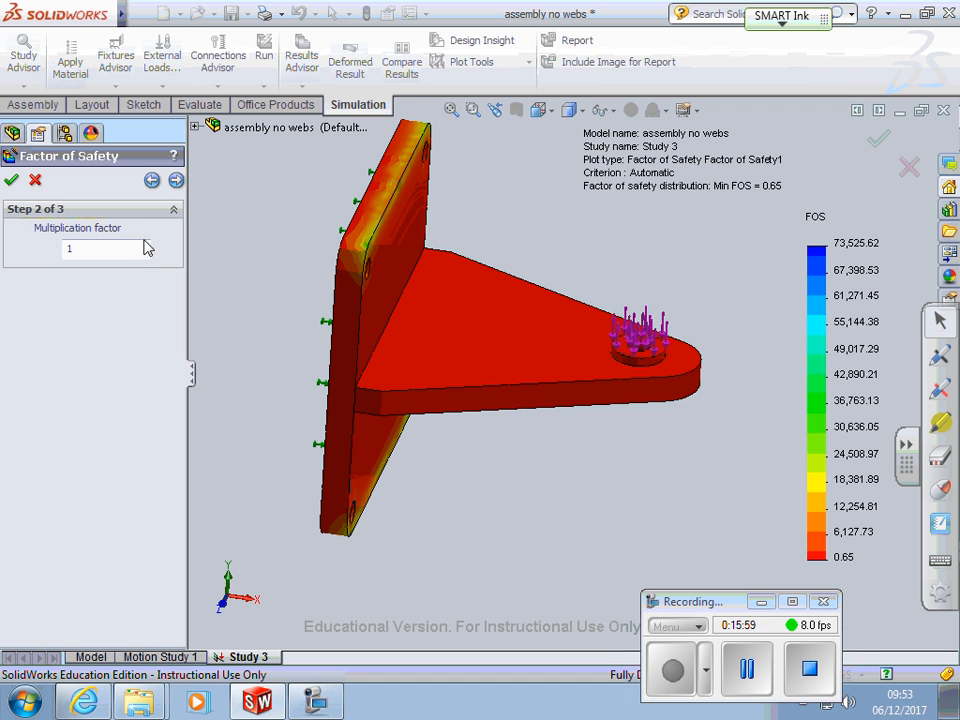
{"action": "left_click", "coordinate": [79, 247]}
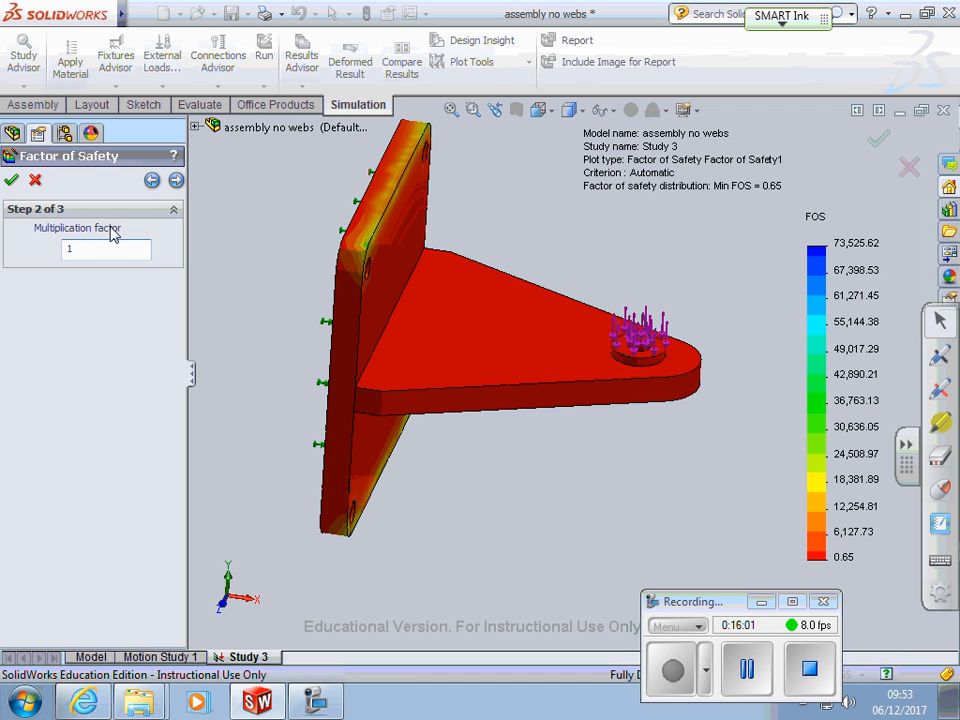
{"action": "left_click", "coordinate": [176, 180]}
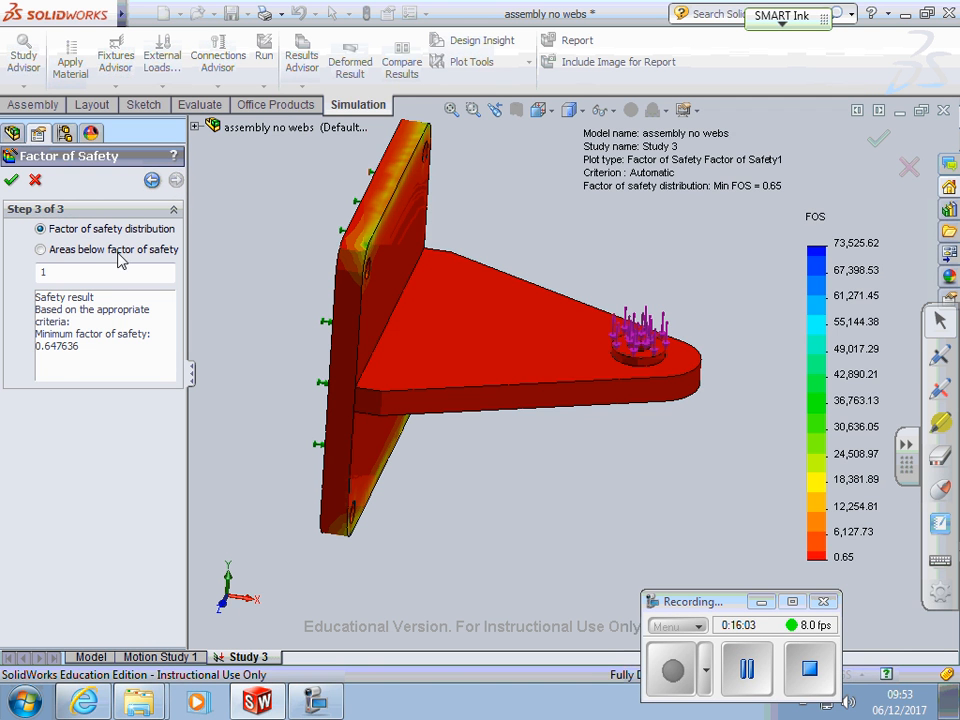
{"action": "left_click", "coordinate": [41, 249]}
{"action": "double_click", "coordinate": [44, 271]}
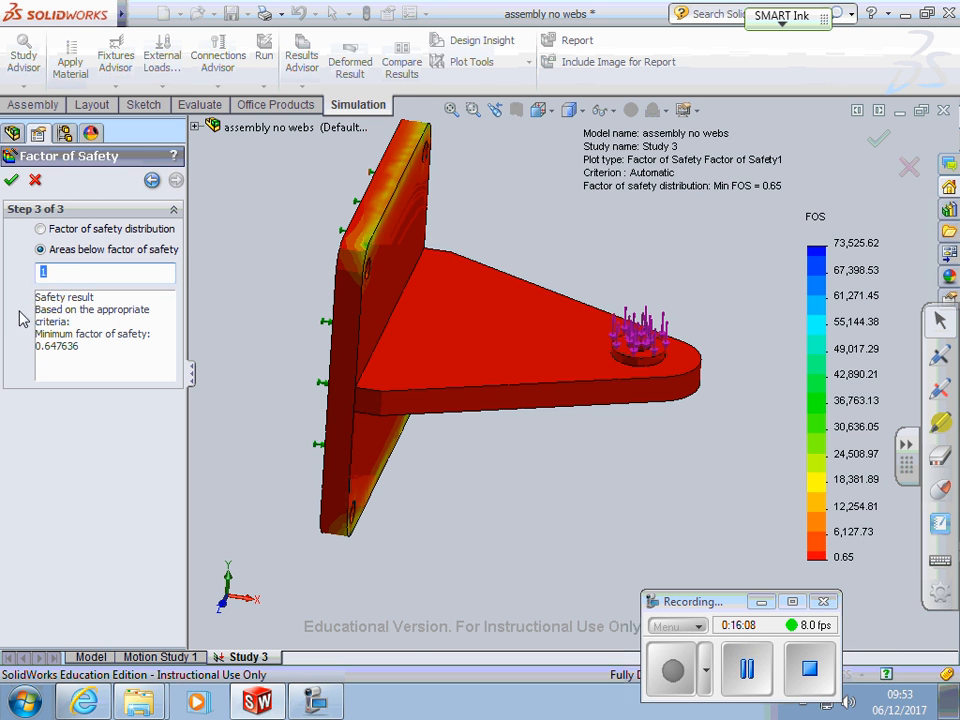
{"action": "type", "text": "5"}
{"action": "left_click", "coordinate": [13, 179]}
Examine the factor of safety regions on the base and plate, and check the force applied in the study.
{"action": "middle_click_drag", "start_coordinate": [510, 499], "coordinate": [491, 454]}
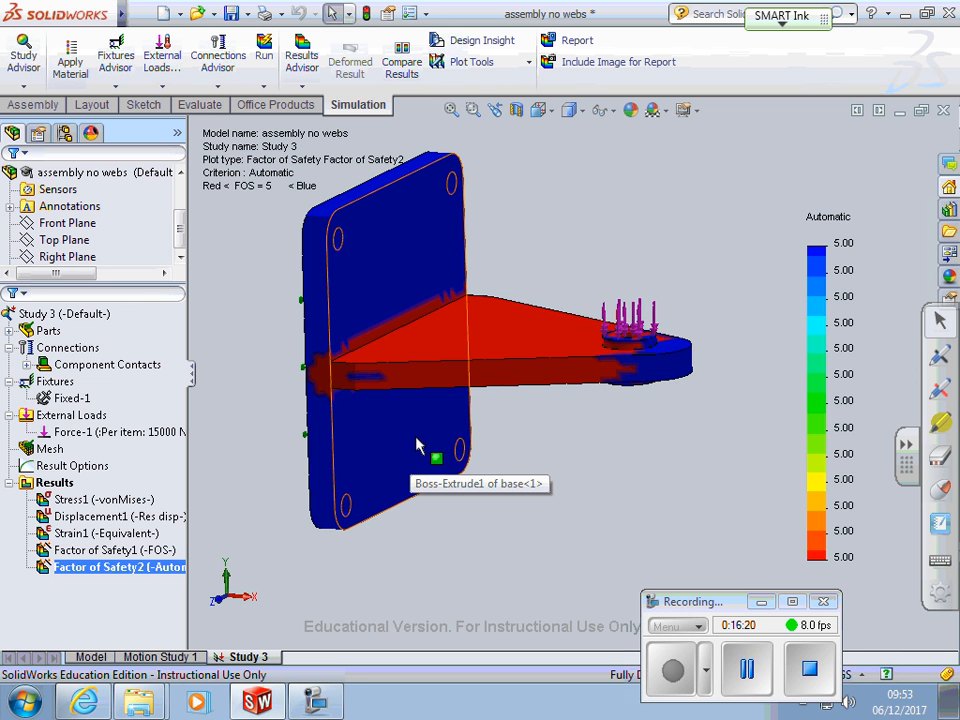
{"action": "middle_click_drag", "start_coordinate": [422, 446], "coordinate": [443, 471]}
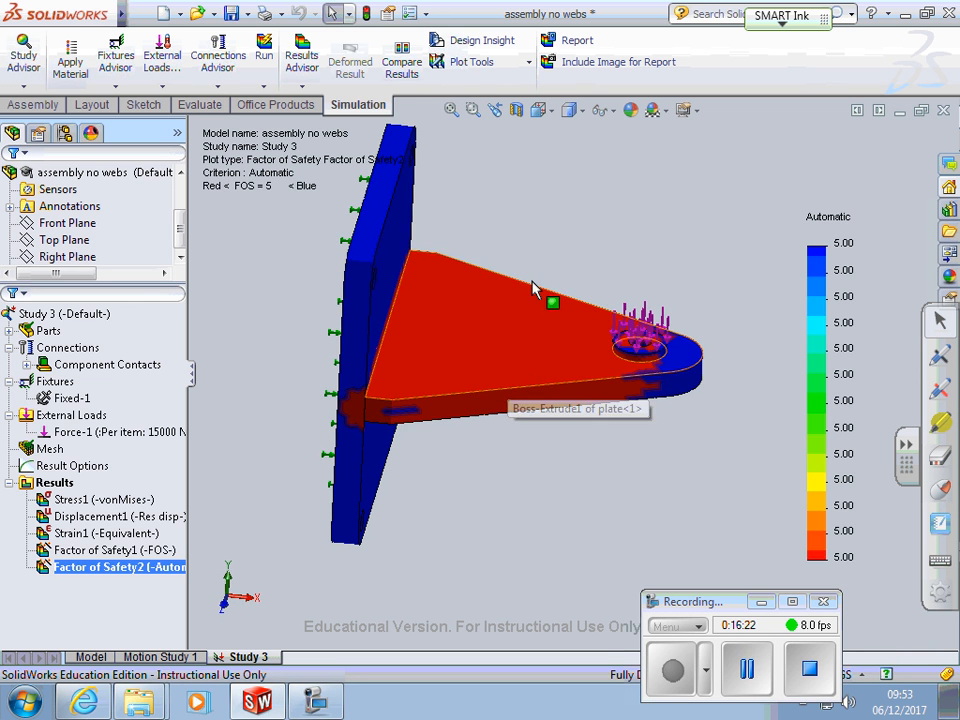
{"action": "middle_click_drag", "start_coordinate": [536, 294], "coordinate": [400, 365]}
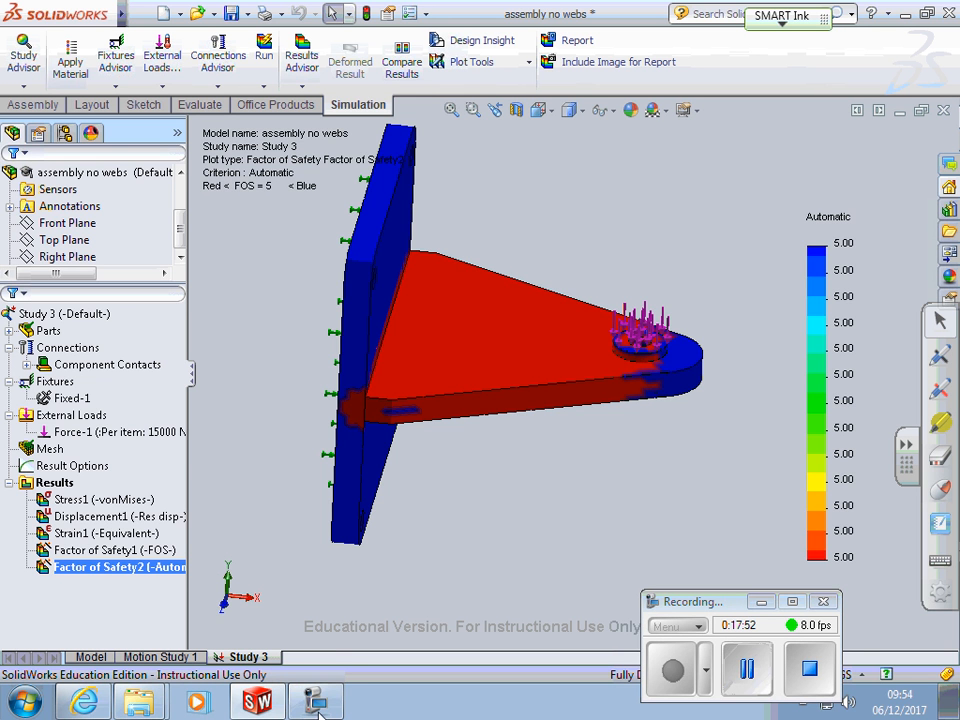
{"action": "left_click", "coordinate": [50, 448]}
{"action": "left_click", "coordinate": [94, 435]}
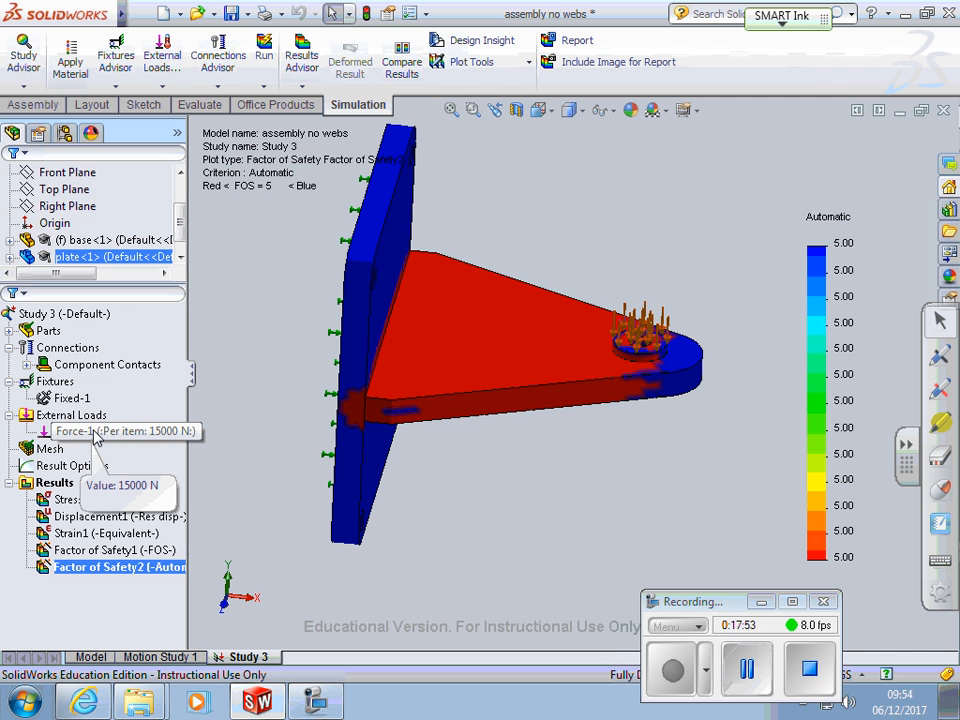